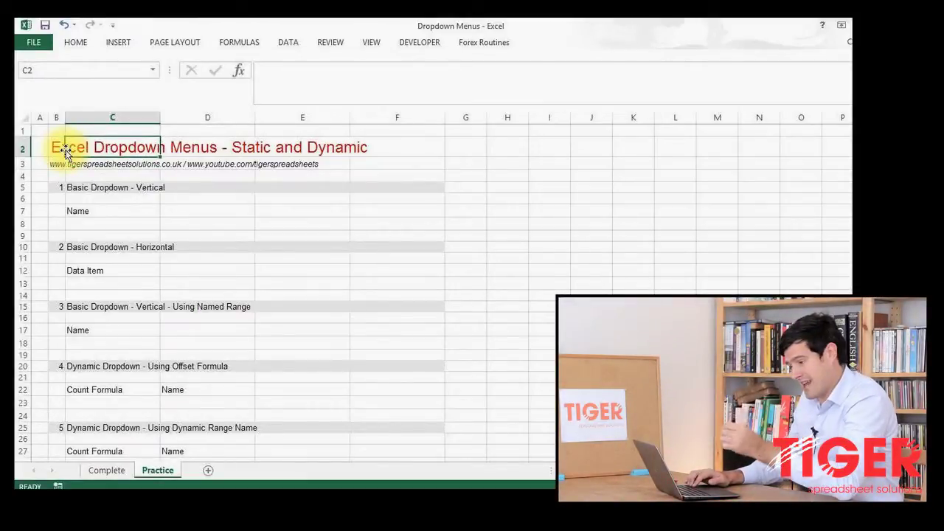
Review the two basic dropdown sections on the Practice sheet, vertical and horizontal, with their empty input cells C8 and C13.
click(64, 150)
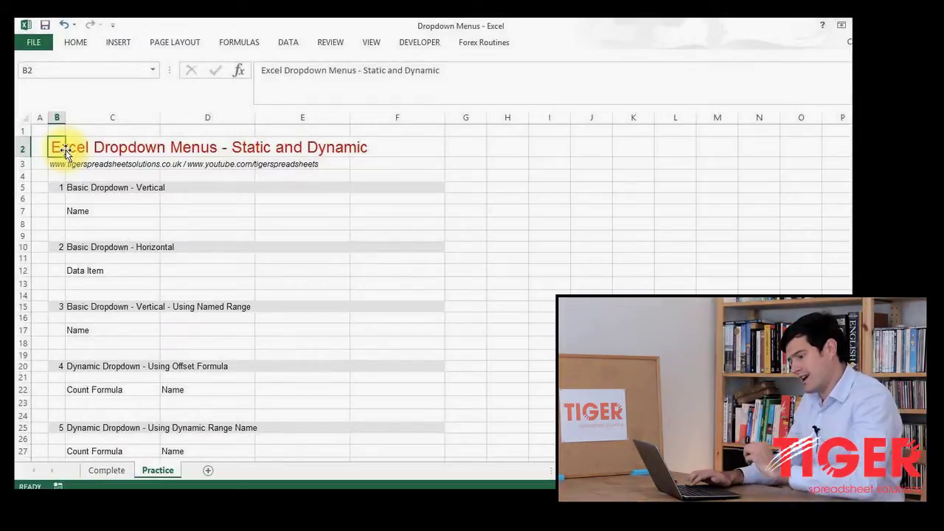
key(Down)
key(Down)
key(Down)
key(Down)
key(Down)
key(Down)
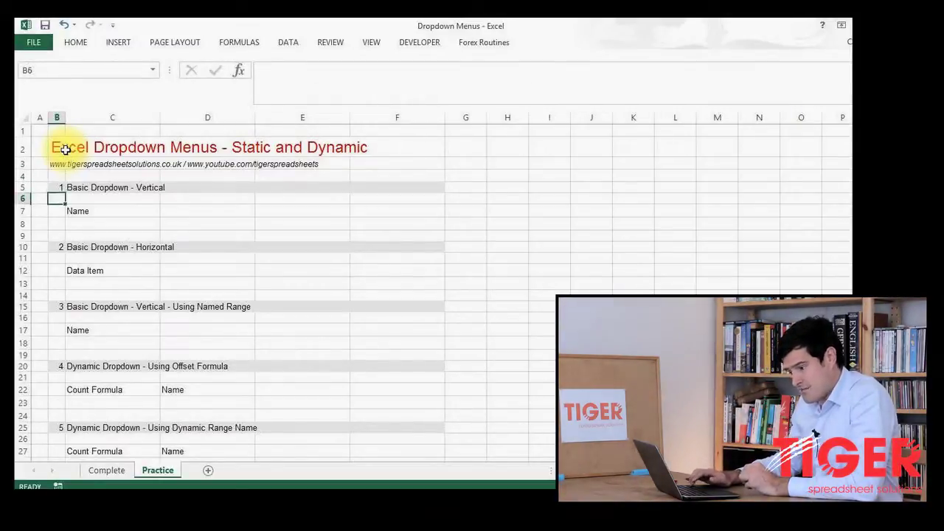
key(Right)
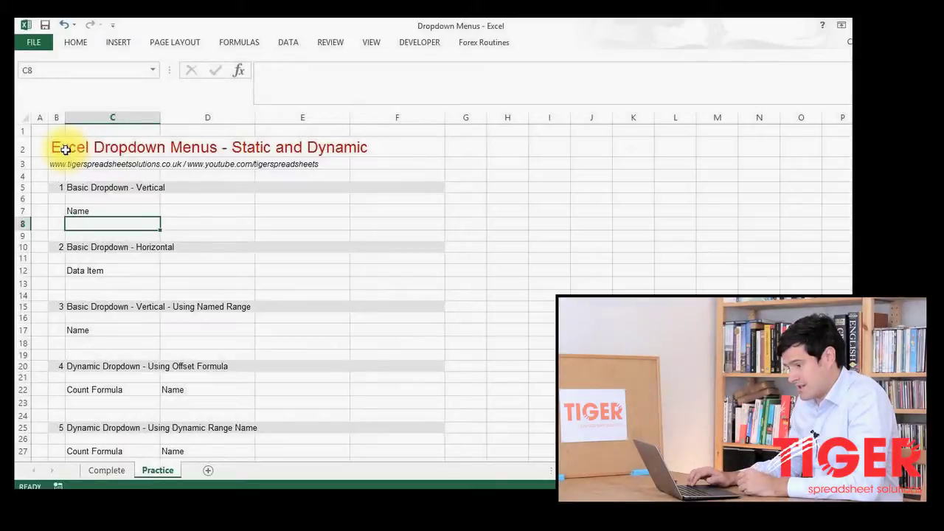
key(Down)
key(Down)
key(Down)
key(Down)
key(Down)
key(Down)
key(Down)
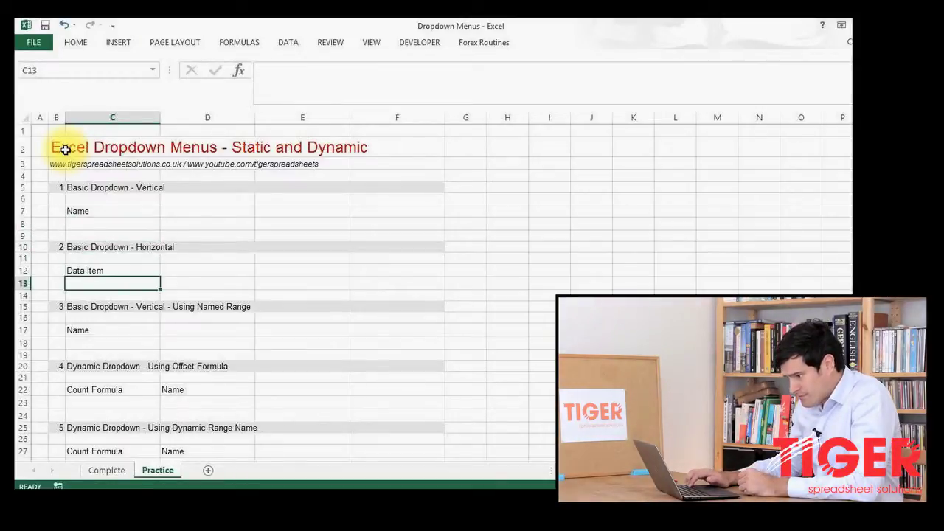
key(Up)
key(Up)
key(Up)
key(Up)
key(Up)
key(Up)
key(Up)
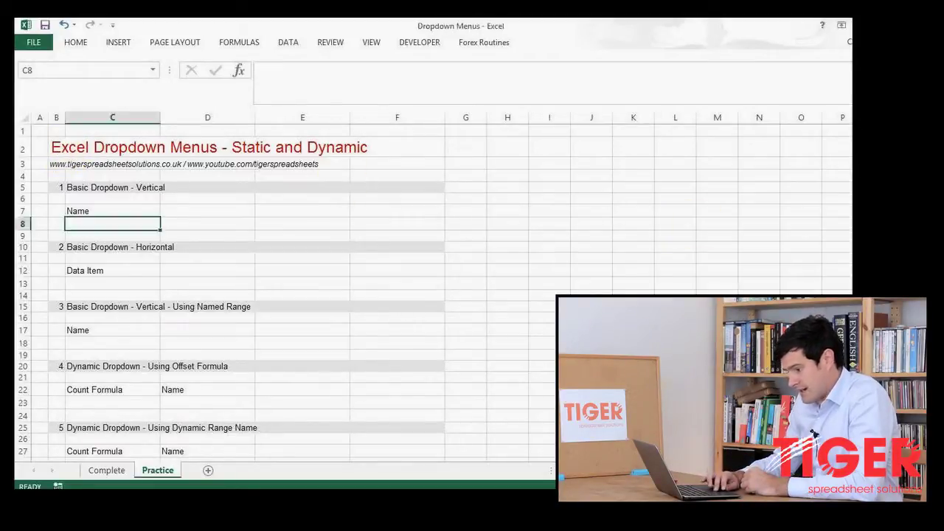
Go through the remaining Practice sections, from the horizontal dropdown to the dynamic range name one, and return to cell C8.
click(124, 281)
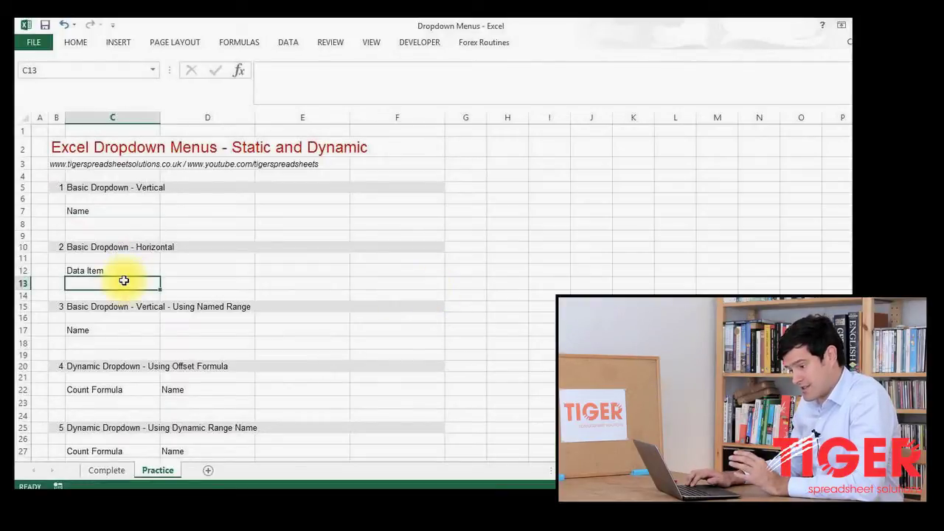
key(Down)
key(Down)
key(Down)
key(Down)
key(Down)
key(Down)
key(Down)
key(Down)
key(Down)
key(Down)
key(Down)
key(Down)
key(Down)
key(Down)
key(Up)
key(Up)
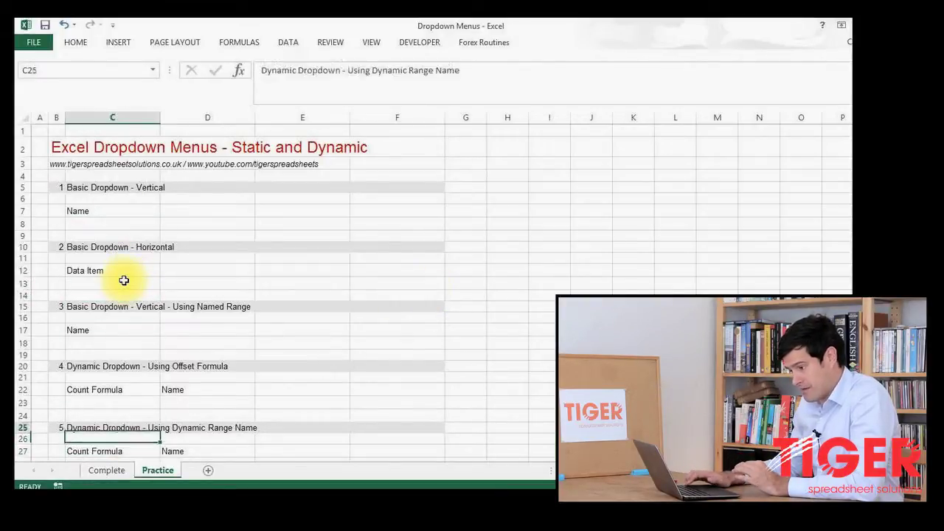
key(Up)
key(Up)
key(Up)
key(Up)
key(Up)
key(Up)
key(Up)
key(Up)
key(Up)
key(Up)
key(Up)
key(Up)
key(Up)
key(Up)
key(Up)
key(Up)
key(Up)
key(Up)
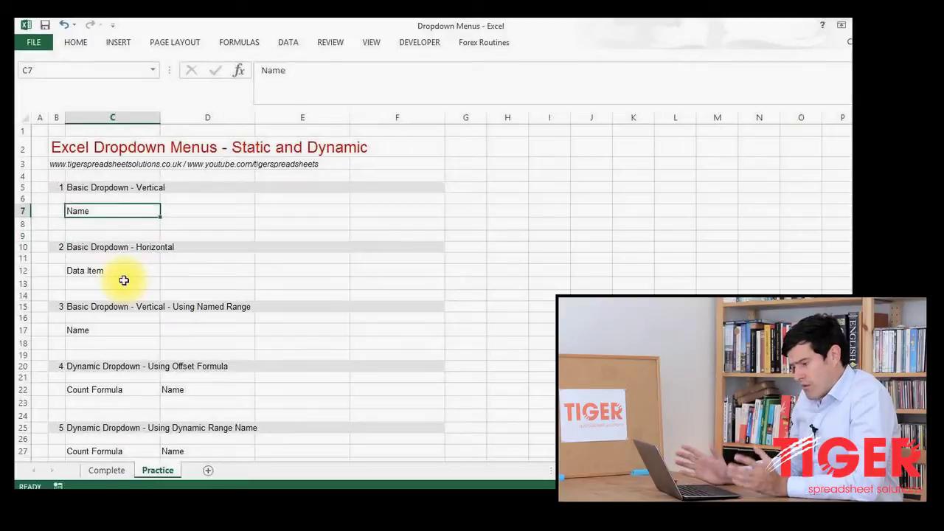
key(Down)
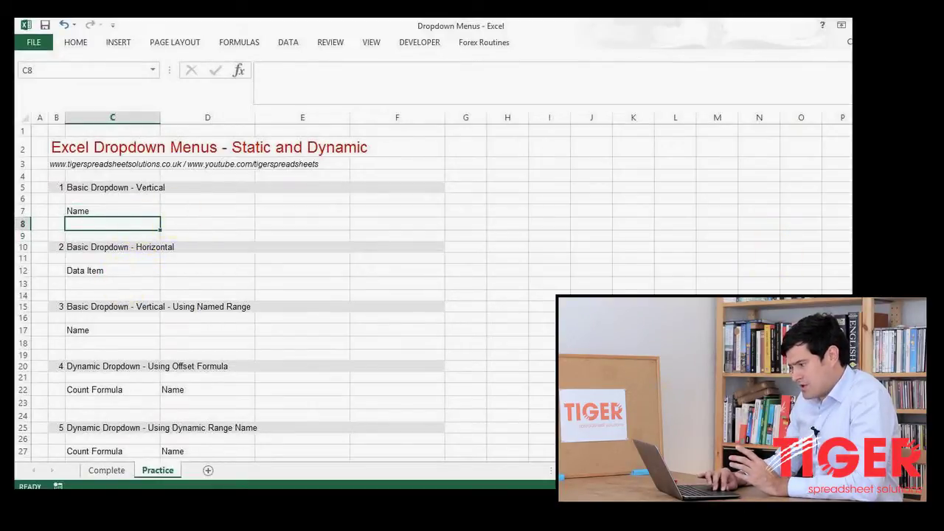
View the database below the sections, examine the finished Name dropdown in C8 of the Complete sheet, and return to Practice.
scroll(128, 313, down, 6)
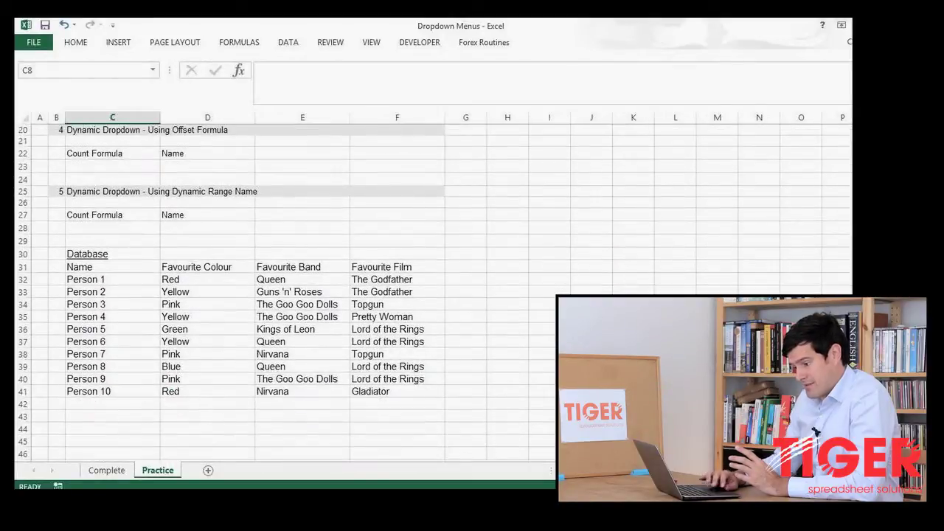
click(101, 470)
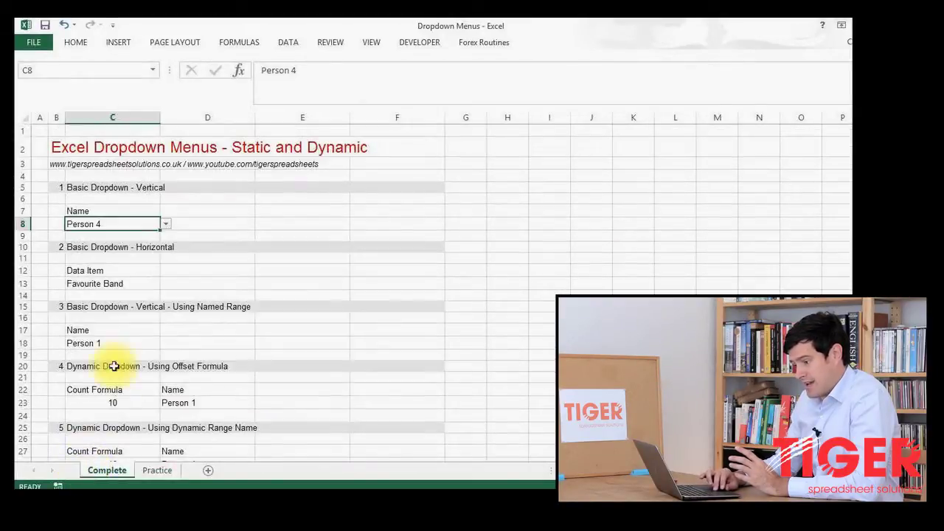
click(166, 224)
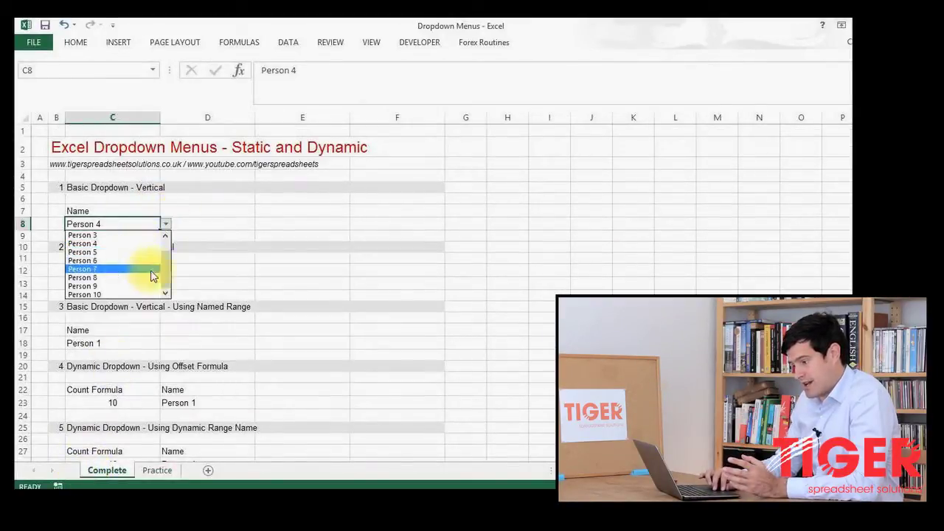
scroll(167, 269, up, 1)
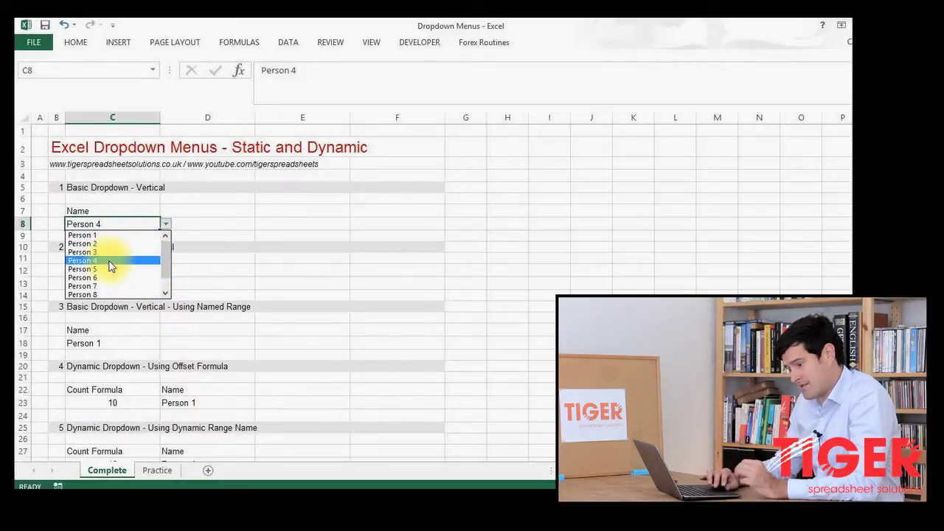
click(157, 470)
click(162, 471)
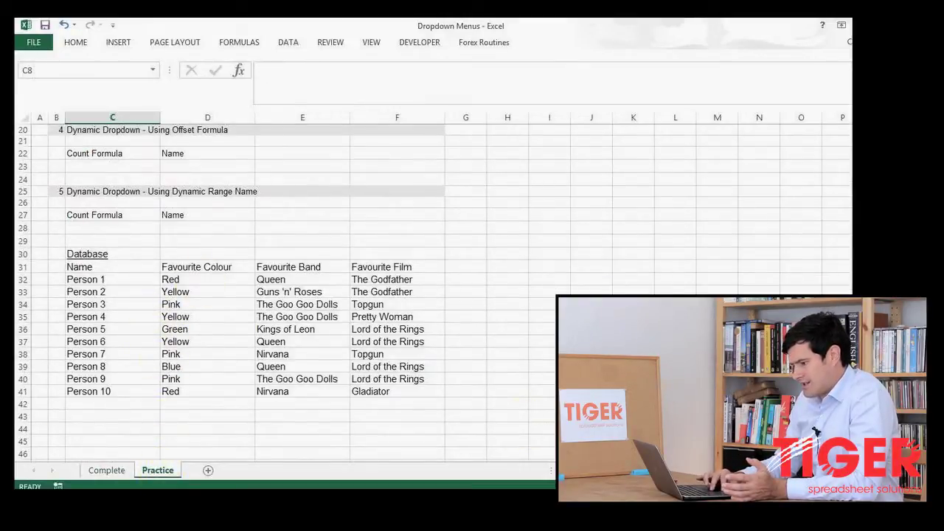
Examine the list of names in C32:C41 of the Practice sheet's database.
scroll(288, 295, up, 6)
scroll(288, 295, down, 5)
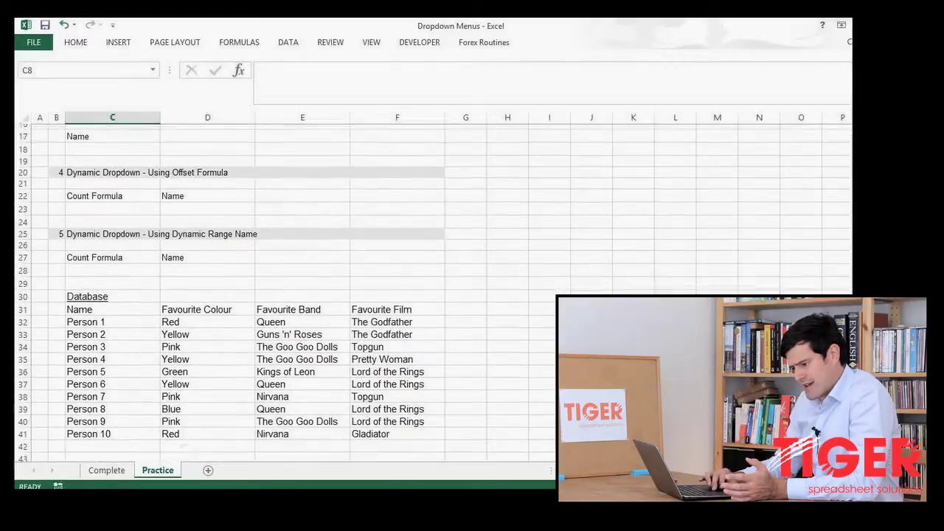
scroll(288, 295, down, 1)
drag(85, 304, 93, 416)
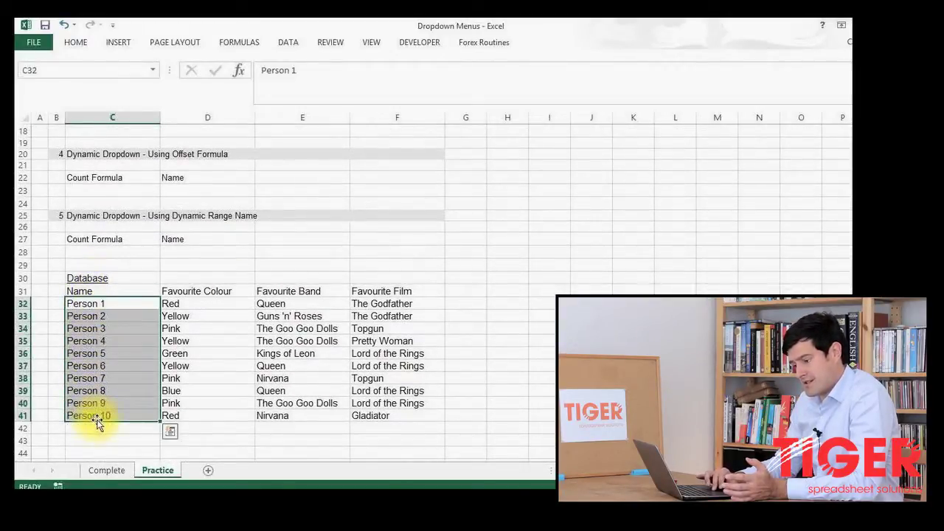
click(134, 303)
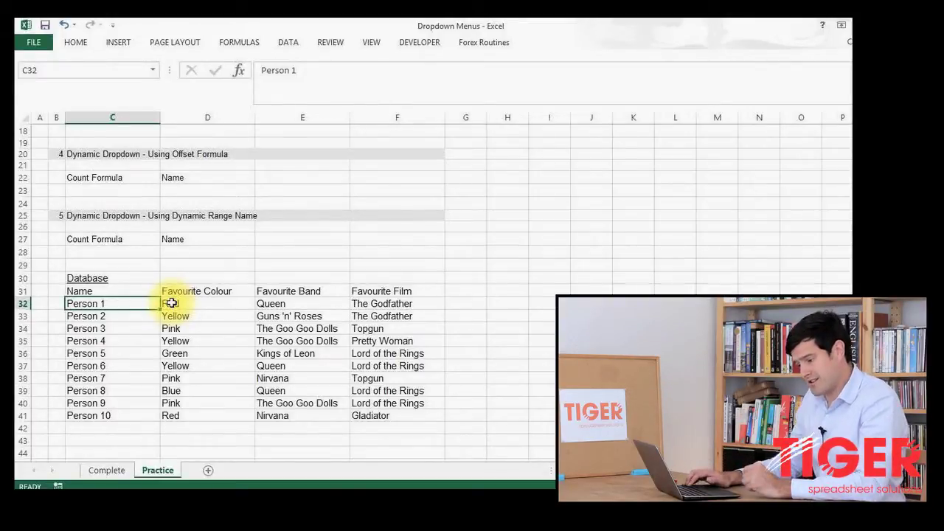
Start a data validation rule for cell C8 under Basic Dropdown - Vertical and allow only a List.
key(ctrl+Up)
key(ctrl+Up)
key(ctrl+Up)
key(ctrl+Up)
key(ctrl+Up)
key(ctrl+Up)
key(ctrl+Up)
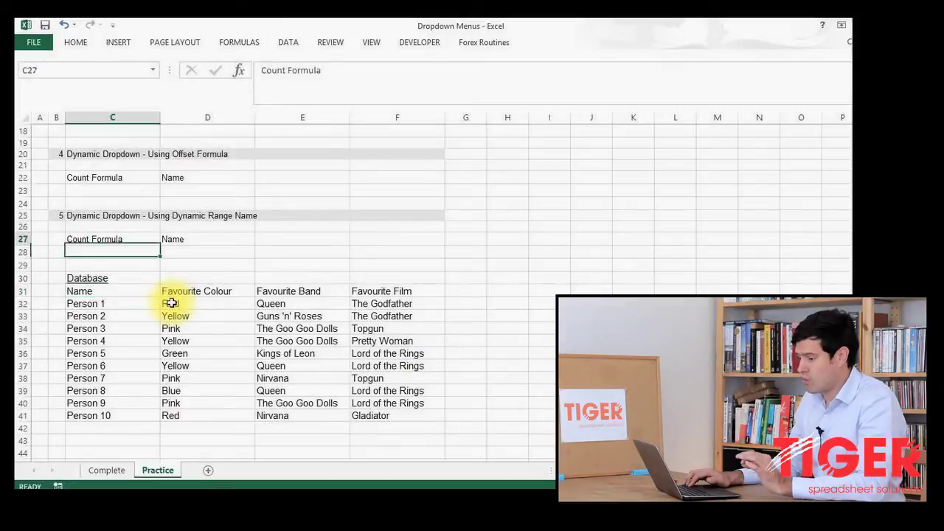
key(Down)
key(Down)
key(Down)
key(Down)
key(Down)
key(Down)
key(Down)
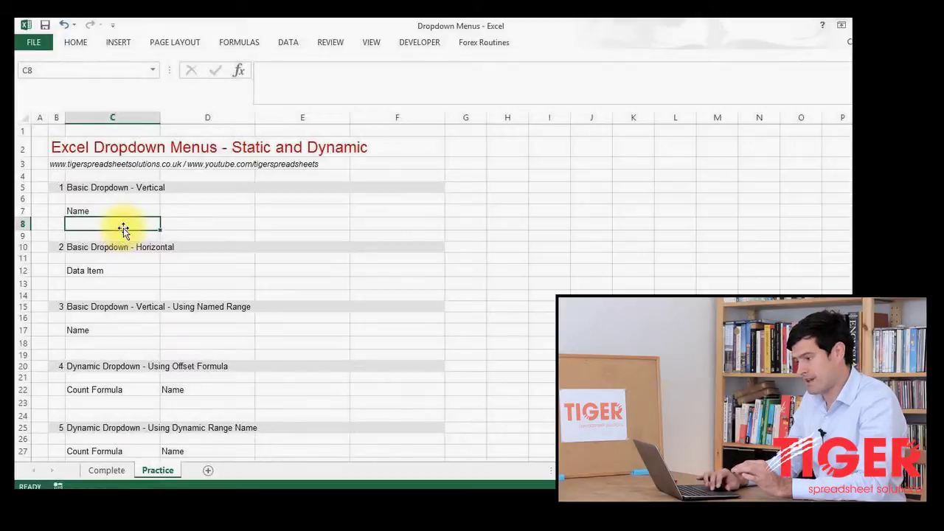
click(288, 44)
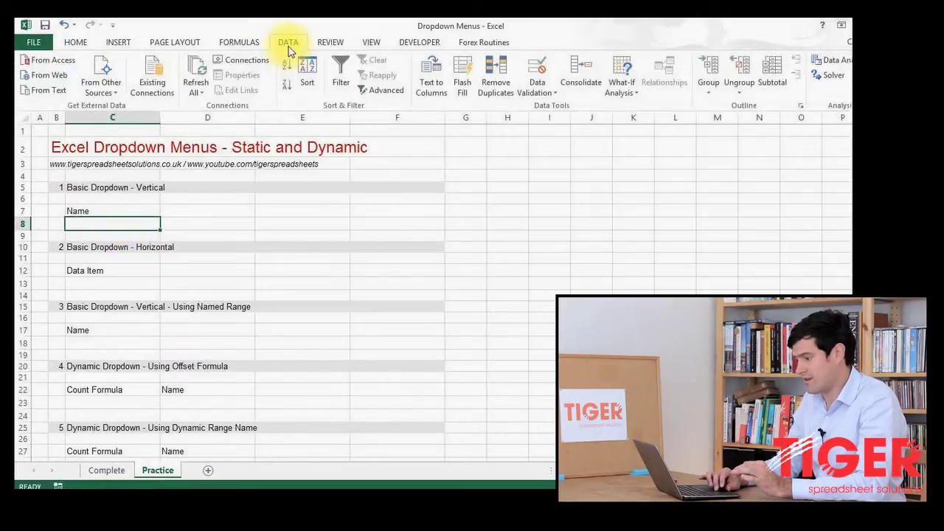
click(544, 95)
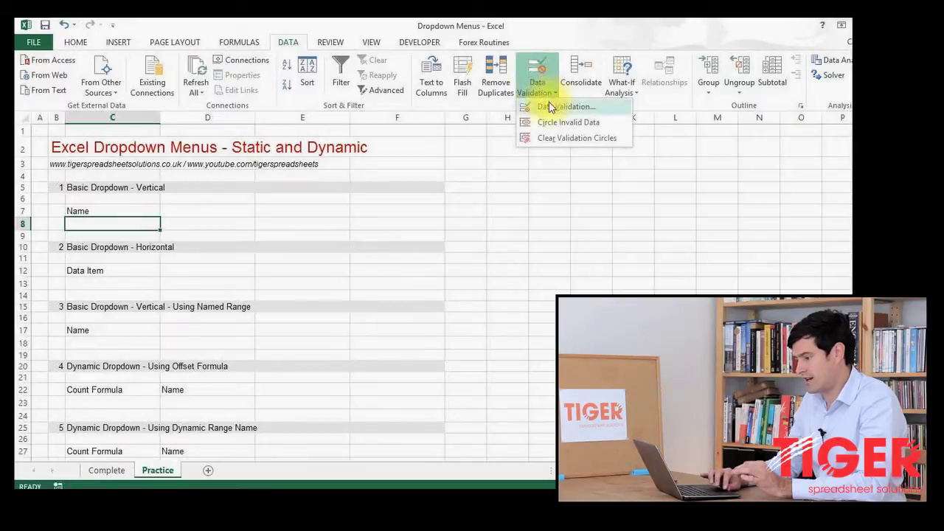
click(565, 107)
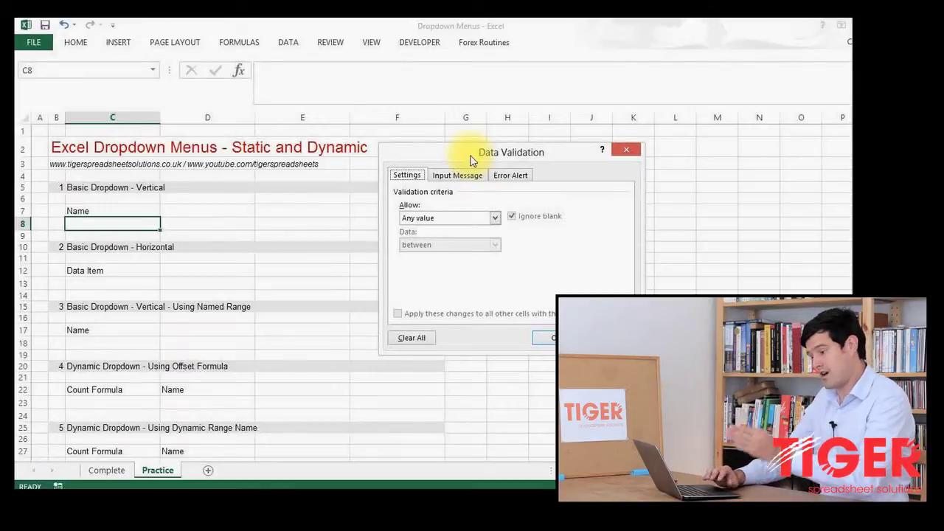
click(495, 219)
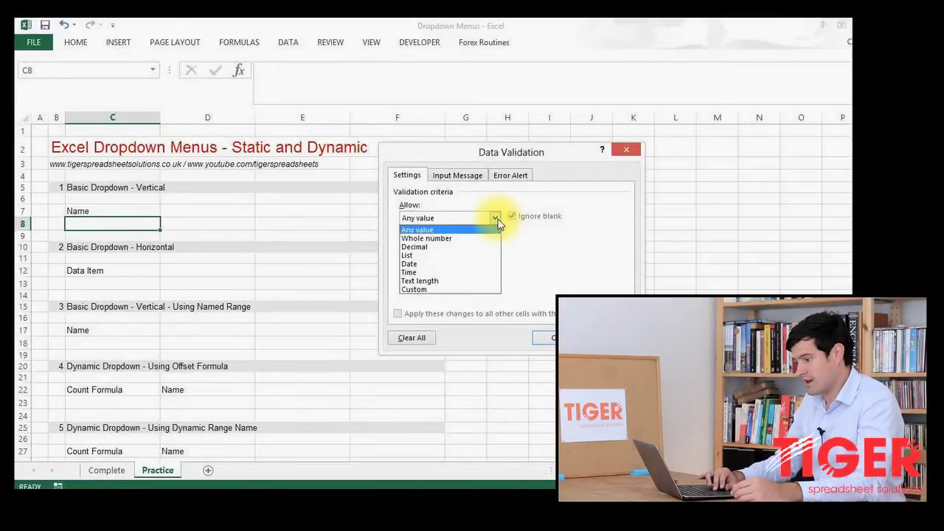
click(438, 255)
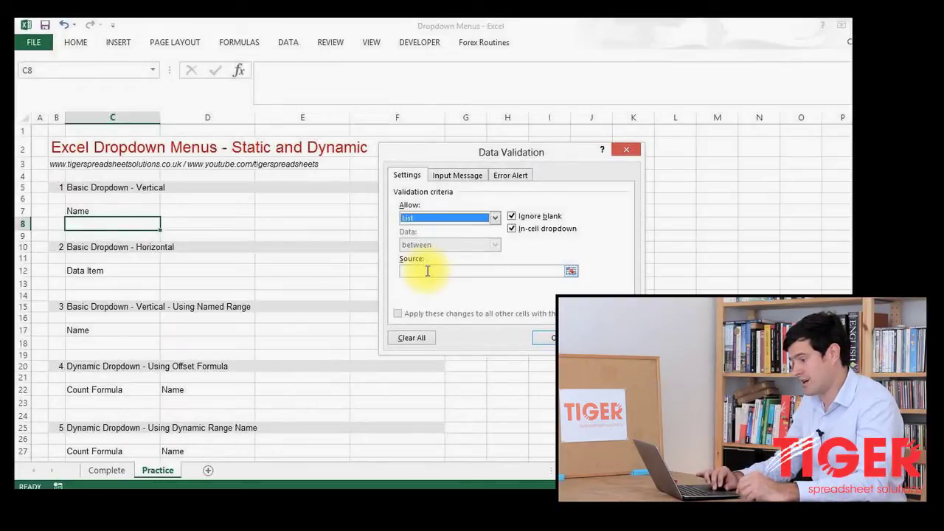
Set the validation list's source to =$C$32:$C$41, the database's Name entries, and apply the rule to cell C8.
click(572, 273)
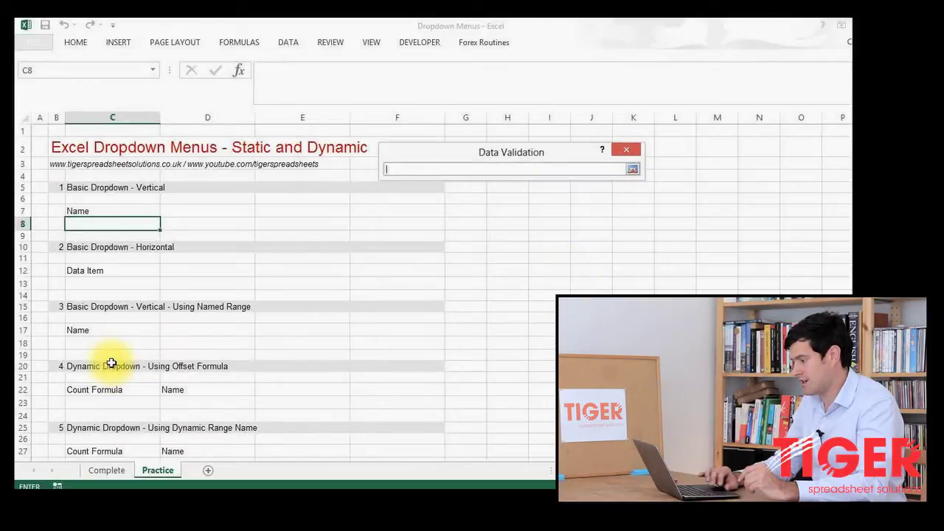
scroll(228, 354, down, 5)
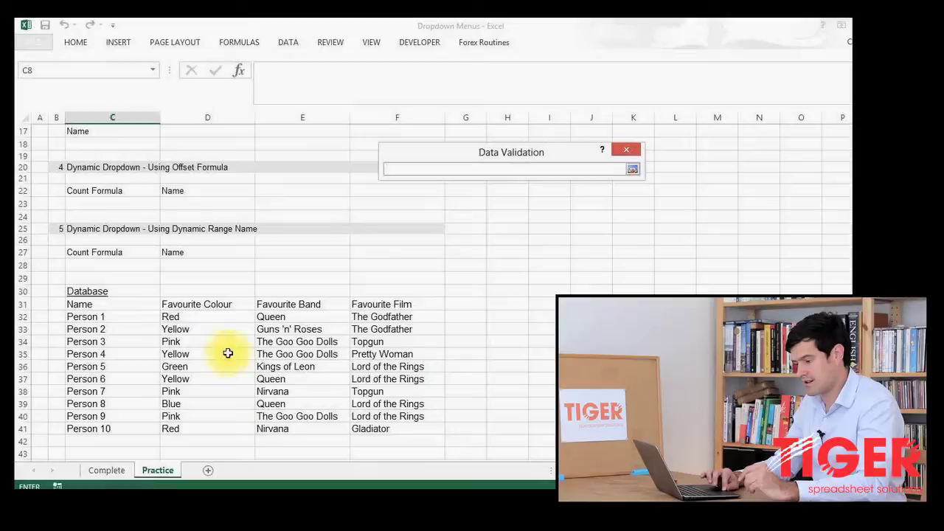
click(146, 316)
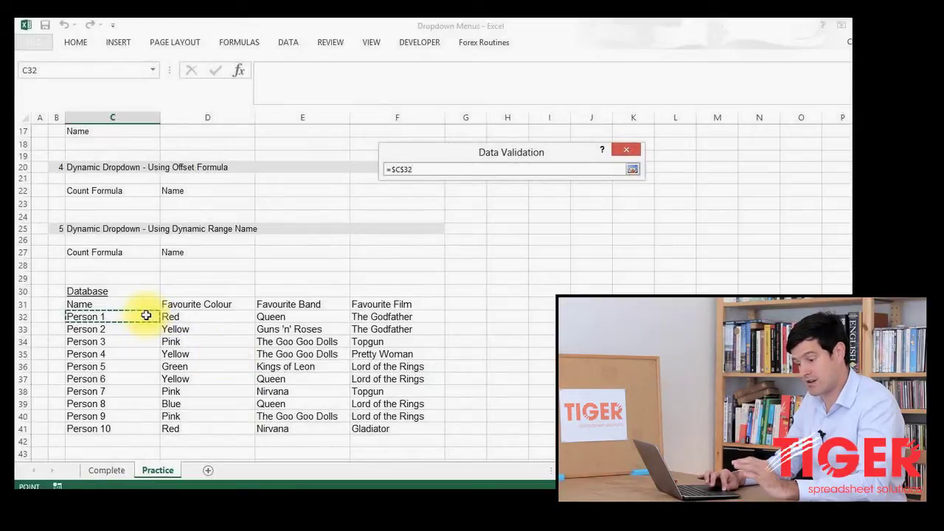
drag(146, 318, 149, 428)
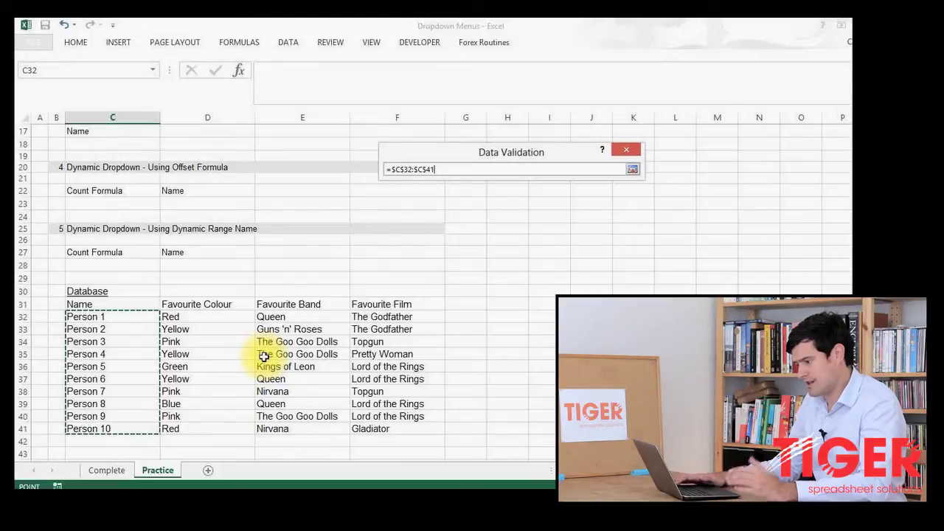
key(Return)
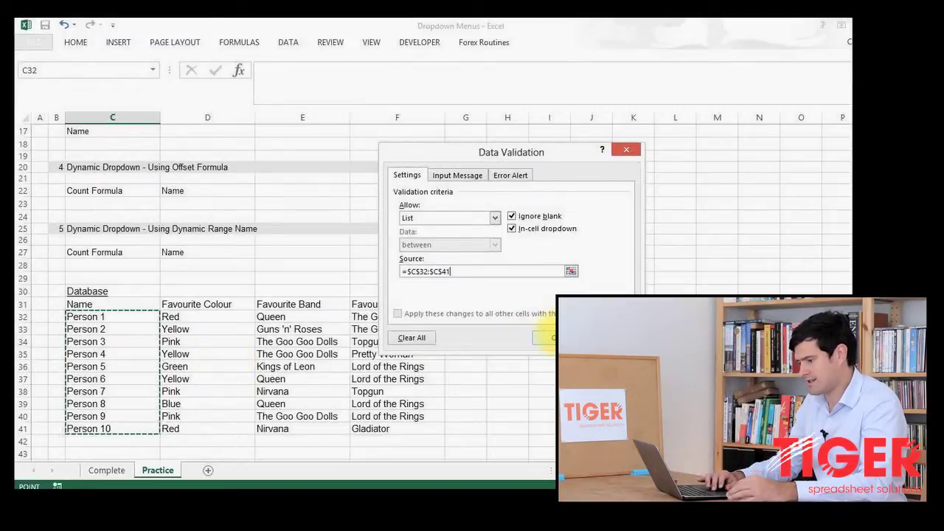
click(550, 338)
scroll(165, 269, up, 5)
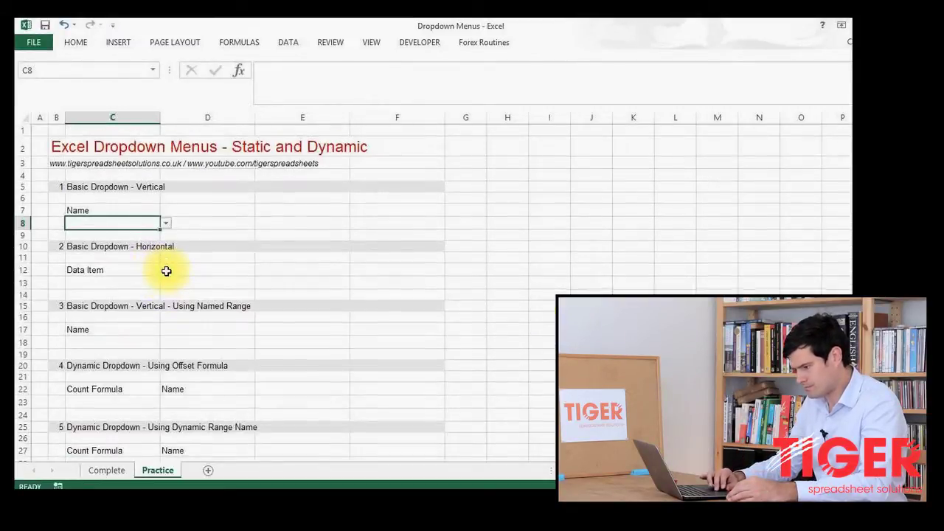
Test the Name dropdown in C8 by choosing Person 7, and leave it set to Person 1.
click(166, 225)
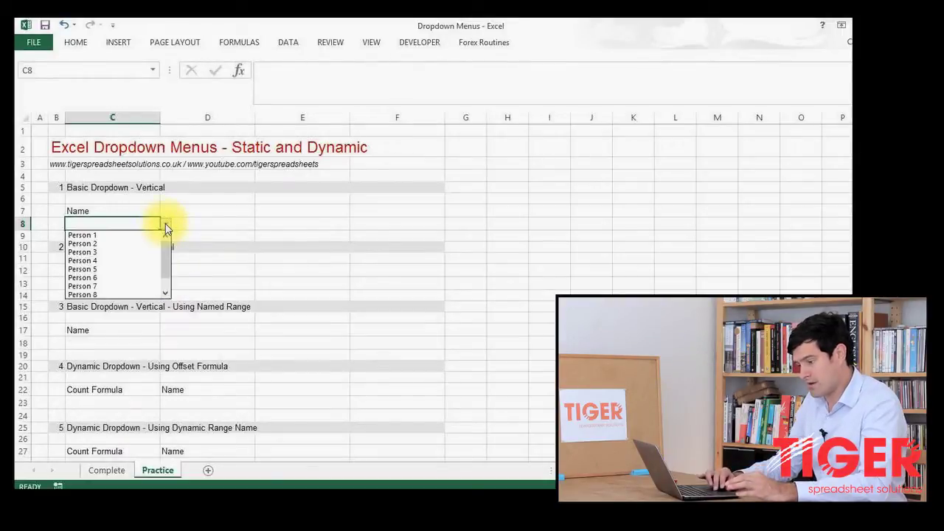
drag(166, 253, 169, 270)
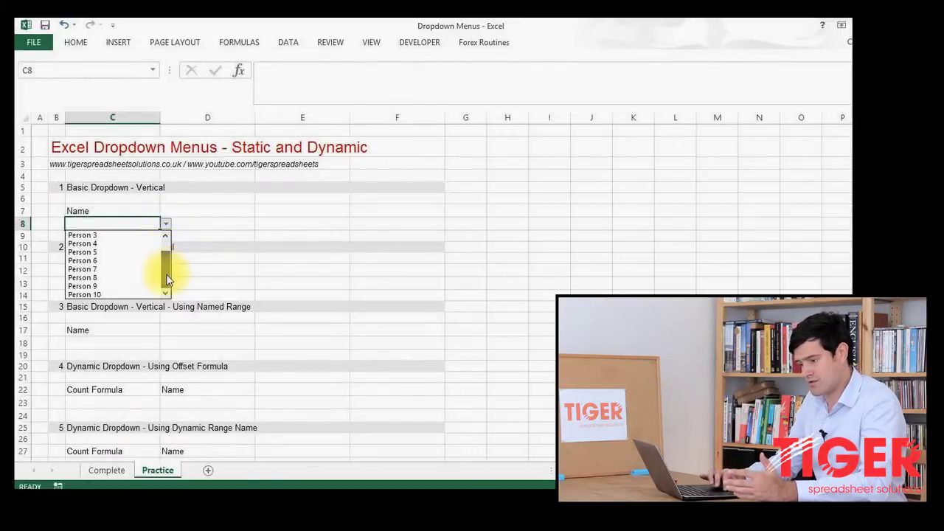
click(110, 267)
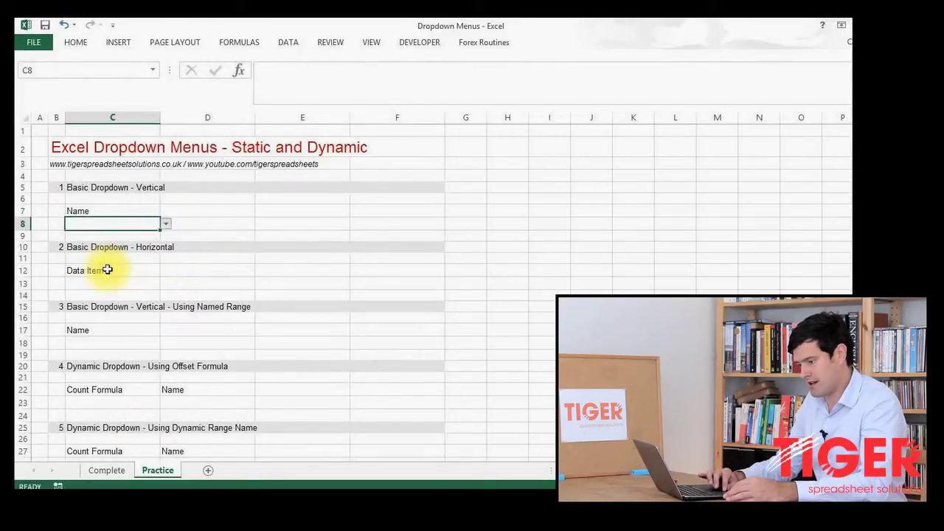
click(166, 223)
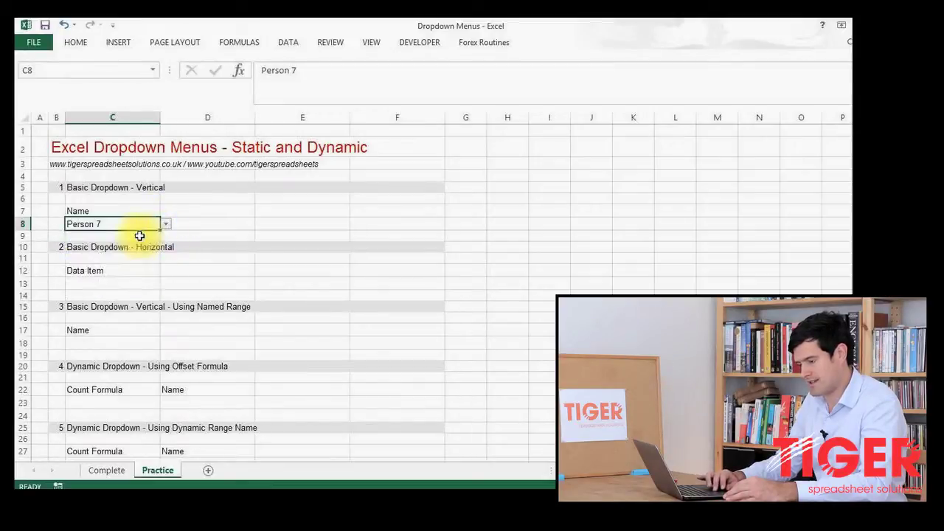
click(168, 224)
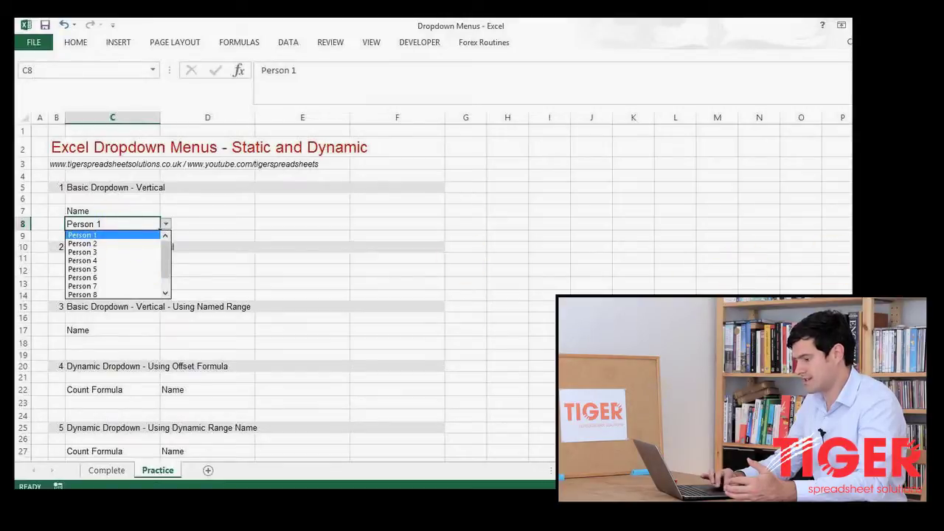
key(Return)
Start a data validation rule for cell C13 under Basic Dropdown - Horizontal and allow only a List.
click(704, 290)
scroll(841, 222, down, 6)
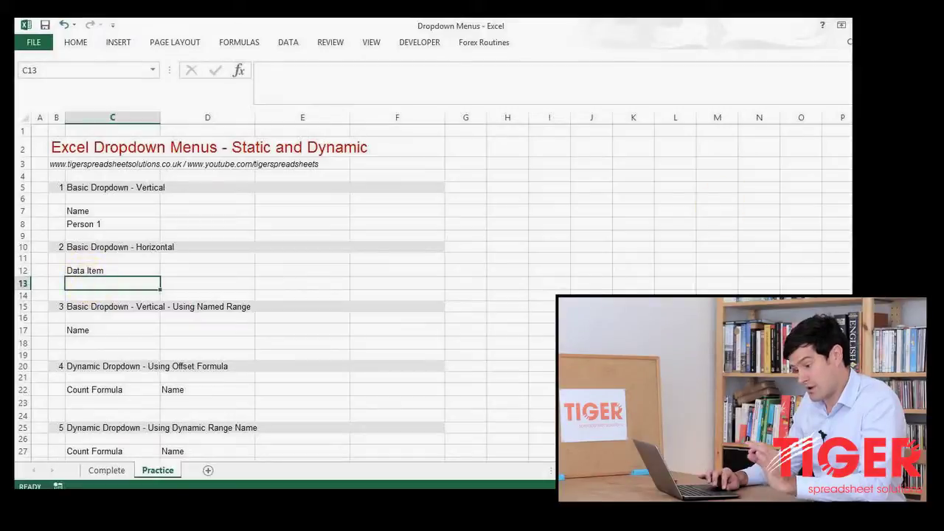
scroll(516, 324, down, 5)
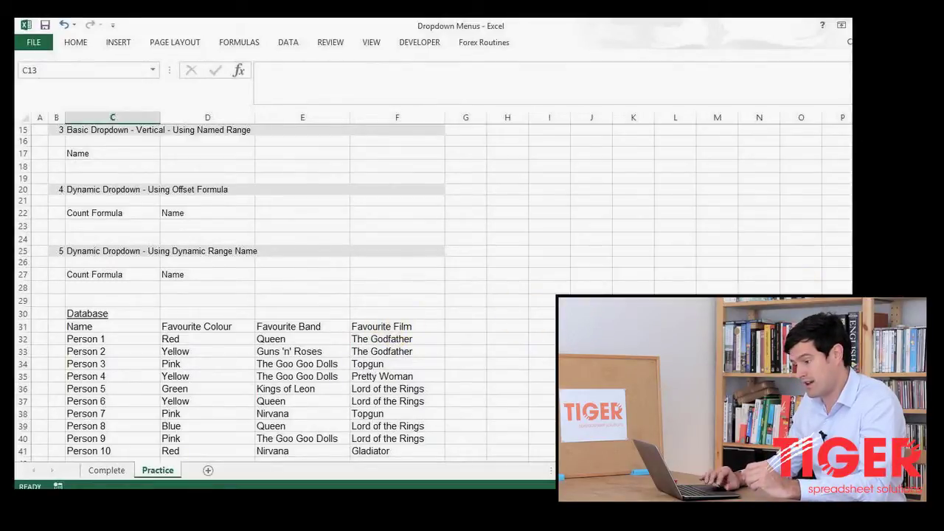
scroll(811, 251, up, 4)
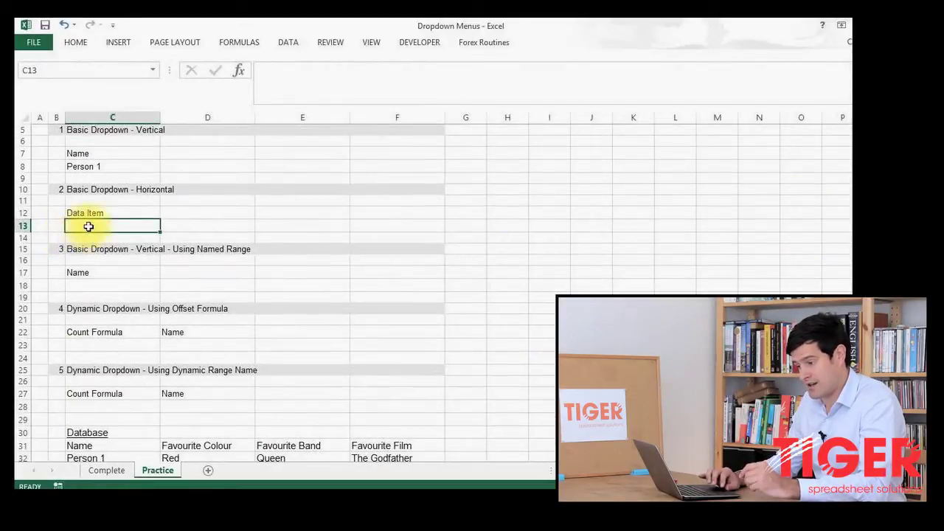
click(290, 42)
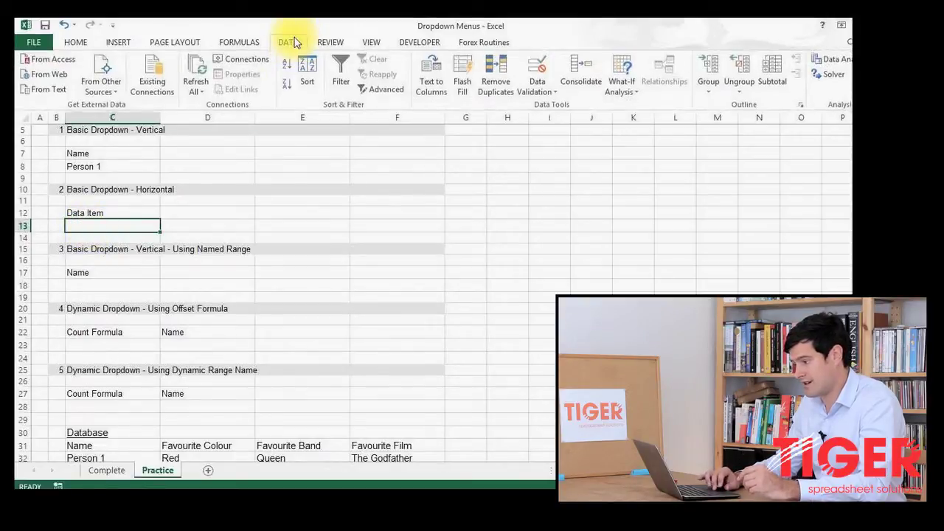
click(549, 93)
click(558, 107)
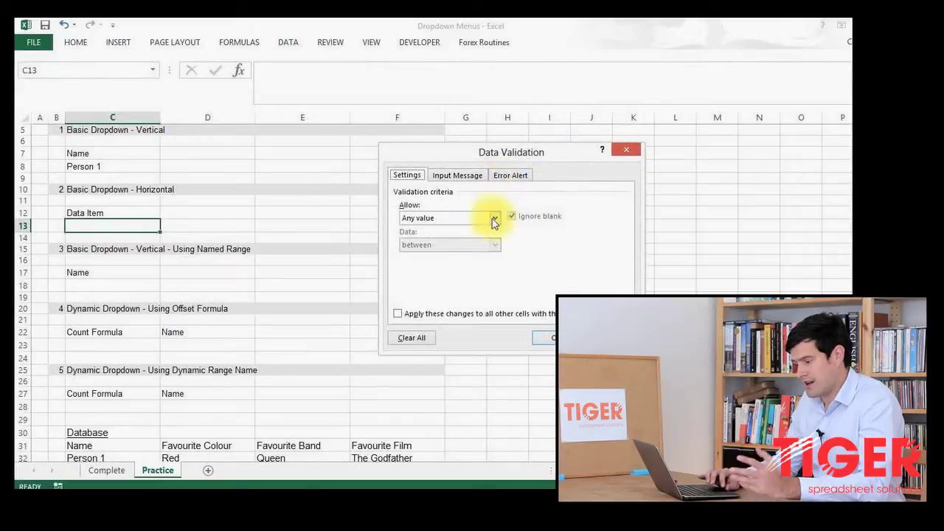
click(495, 218)
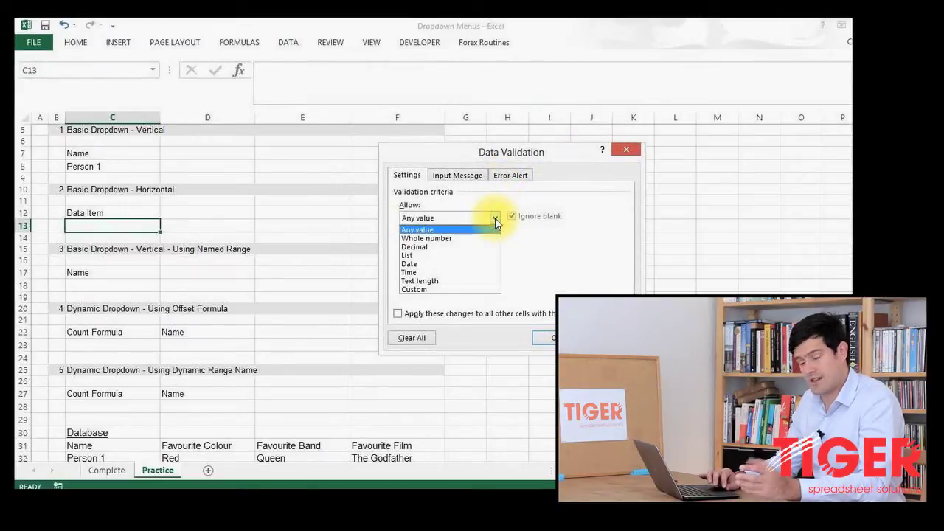
click(452, 261)
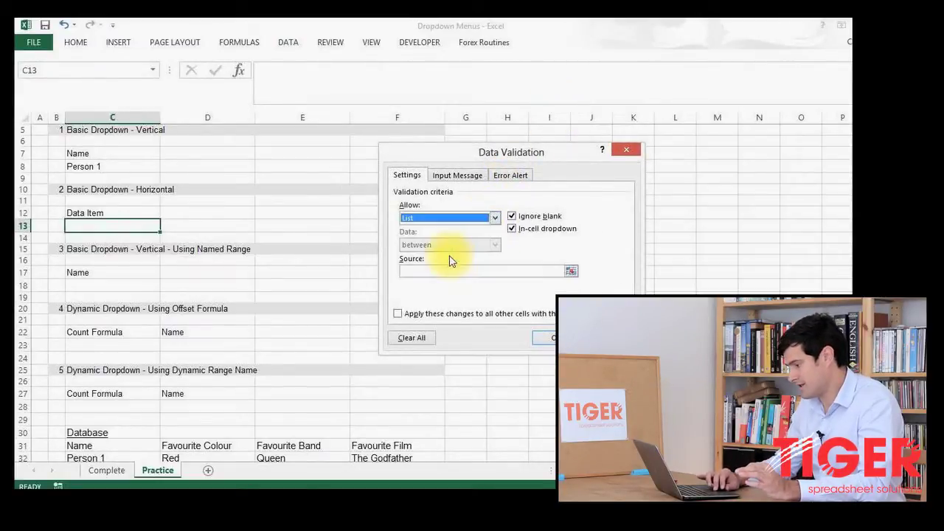
Set the validation list's source to =$D$31:$F$31, the database's Favourite headings, and apply the rule to cell C13.
click(571, 270)
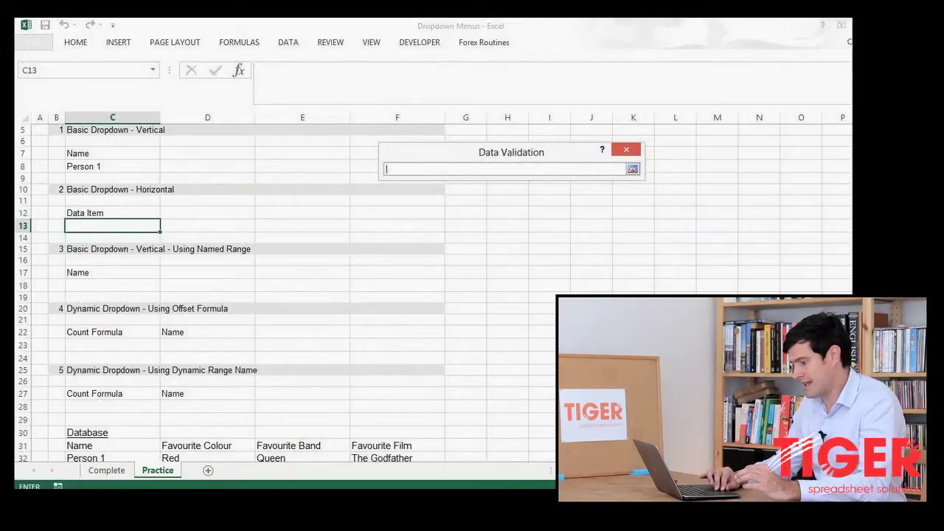
drag(848, 193, 848, 207)
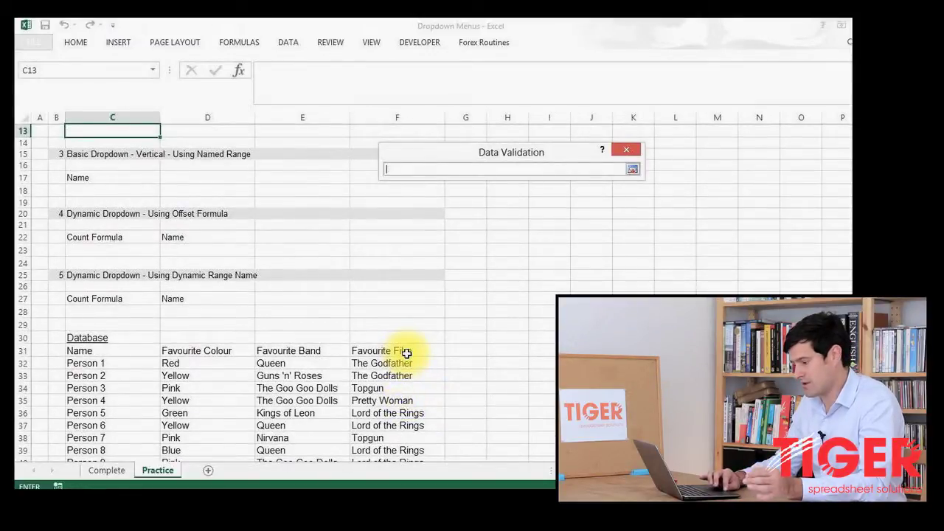
drag(407, 353, 216, 351)
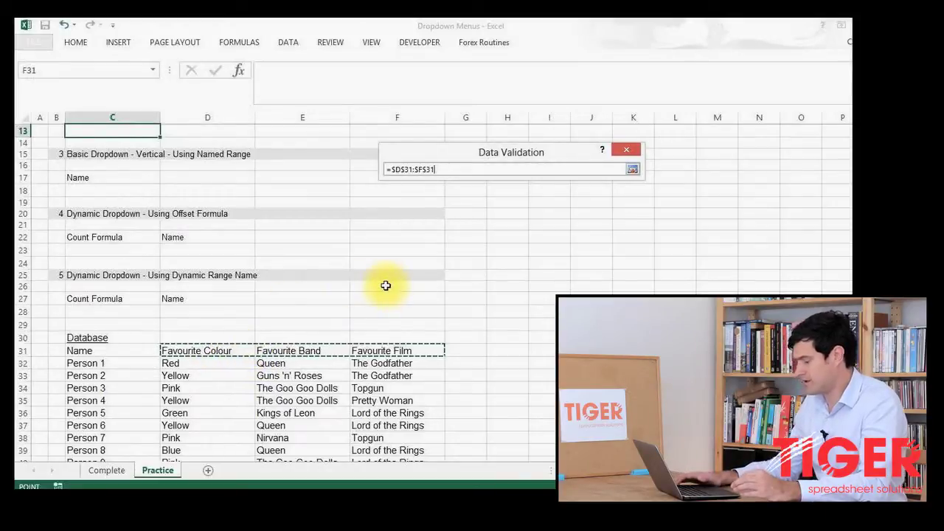
key(Return)
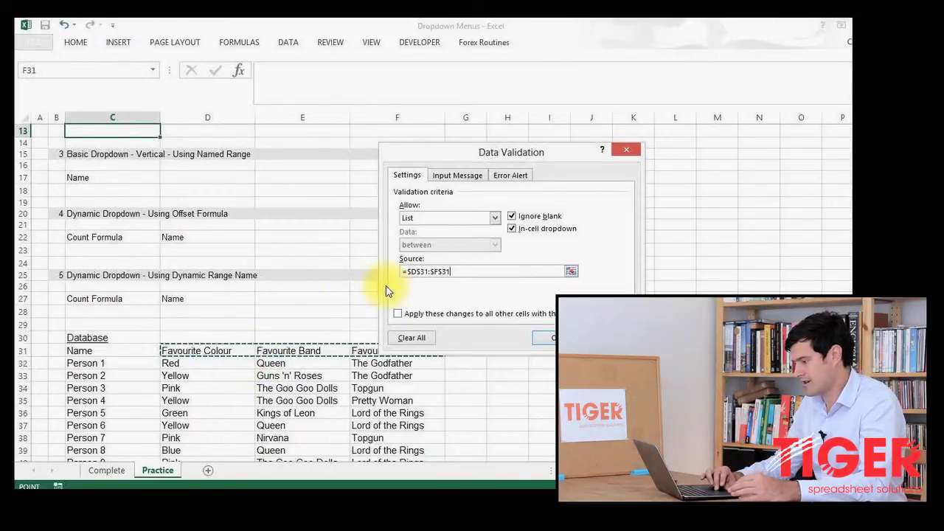
click(546, 340)
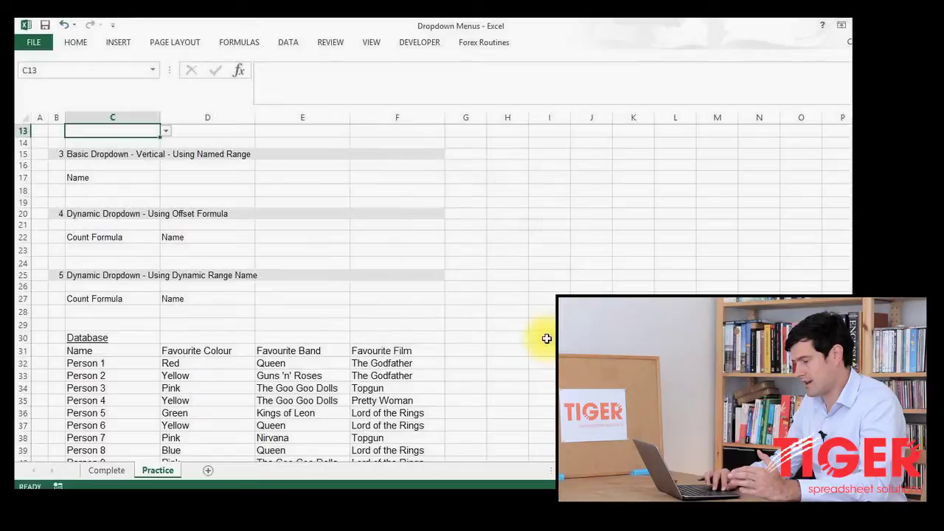
Test the Data Item dropdown in C13 by choosing Favourite Band, and leave it set to Favourite Colour.
scroll(133, 278, up, 3)
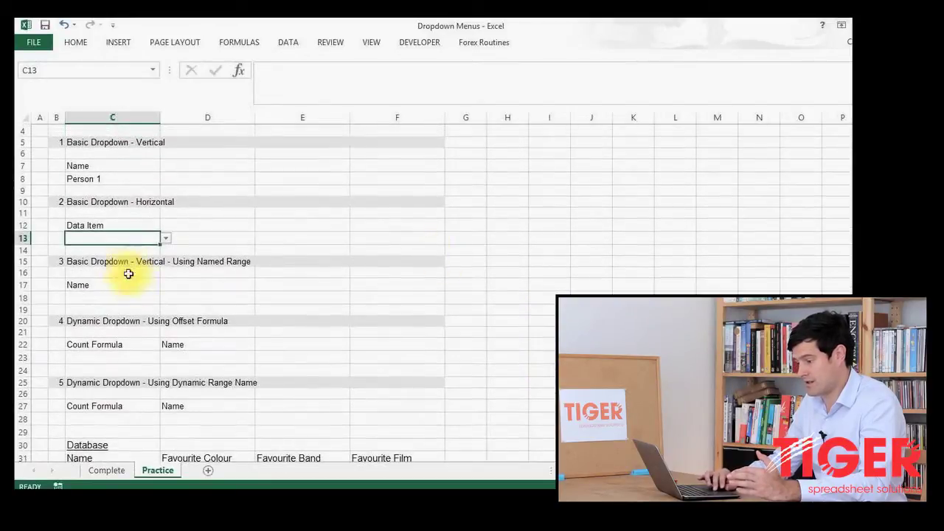
click(167, 240)
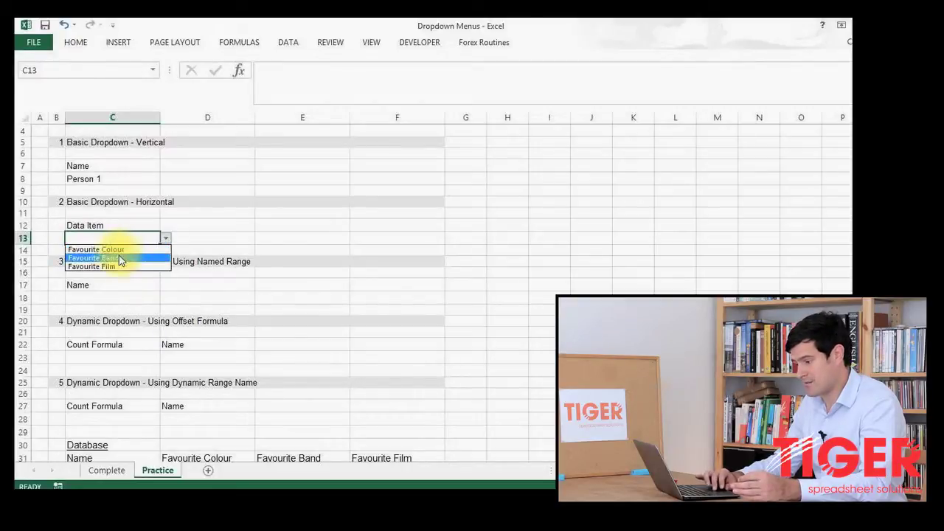
click(118, 257)
click(166, 238)
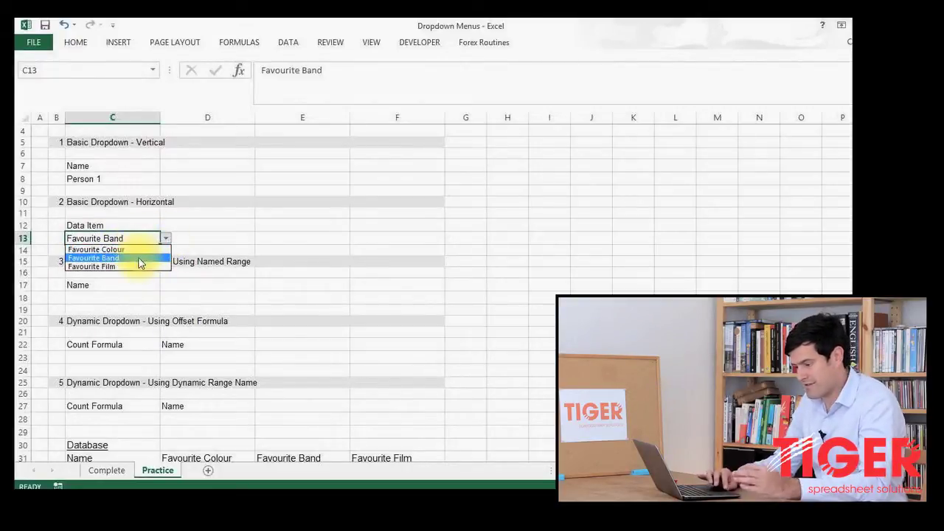
click(139, 249)
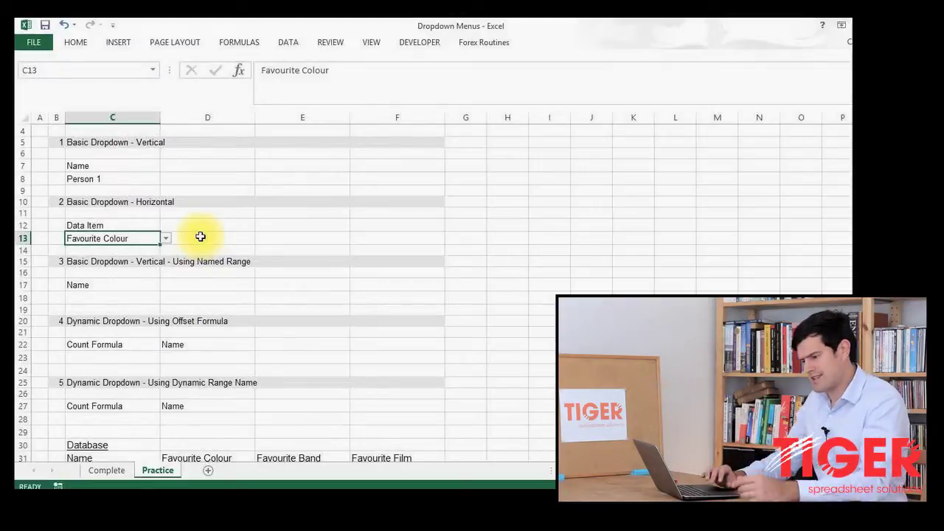
Name the database's list of names in C32:C41 as the range ChrisRange.
click(121, 296)
scroll(295, 295, down, 5)
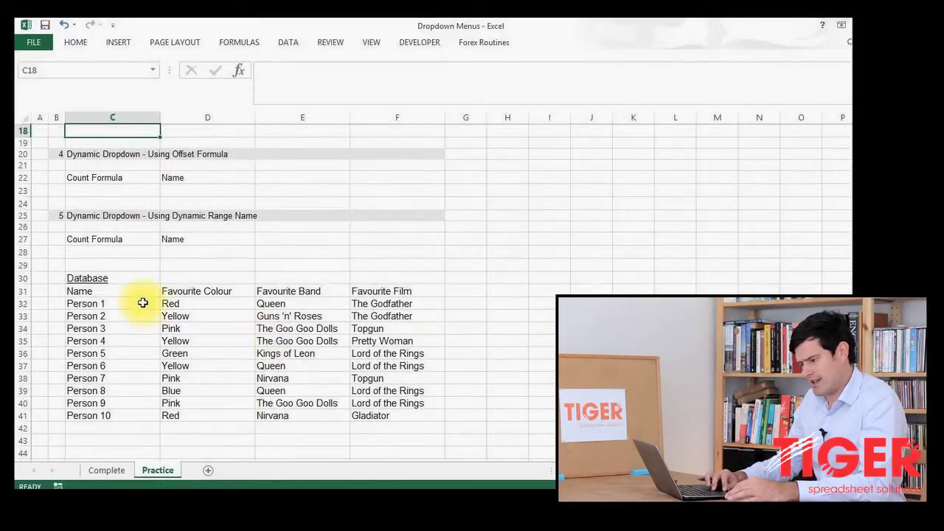
drag(141, 302, 134, 416)
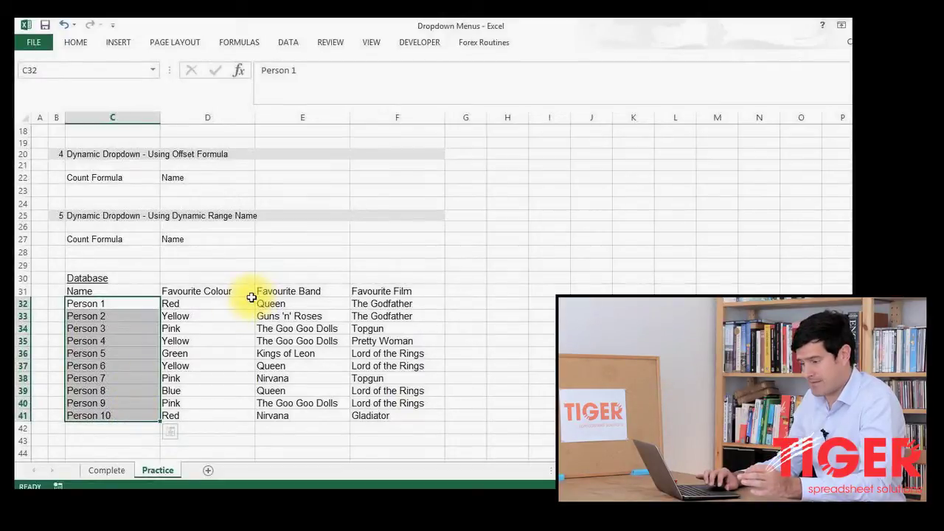
click(64, 71)
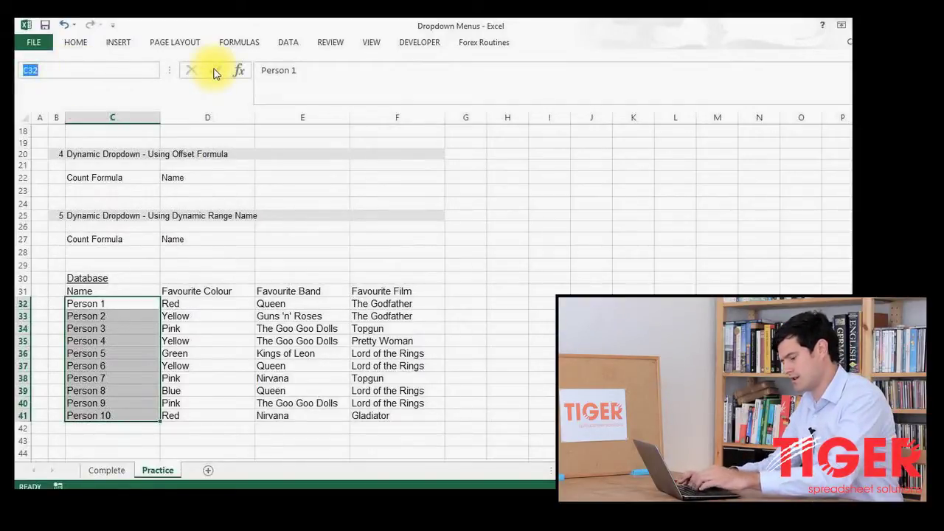
text(ChrisRan)
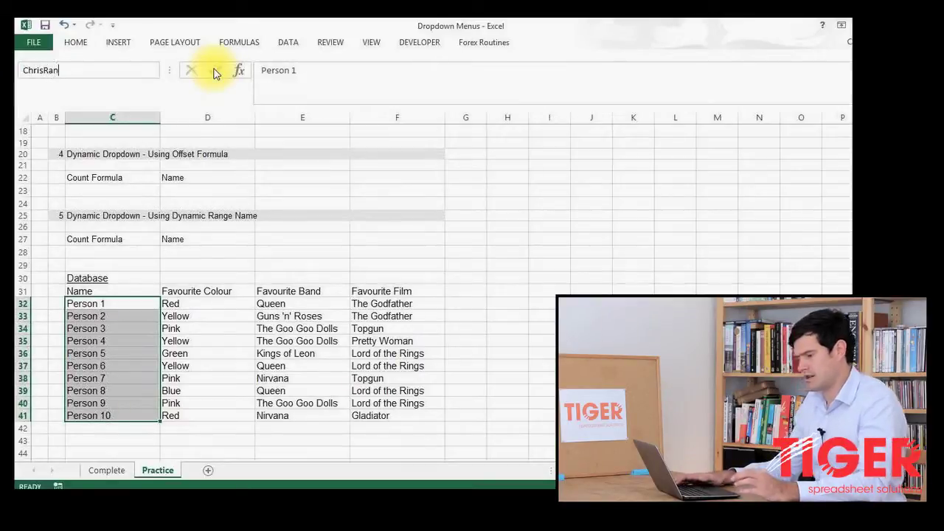
text(ge)
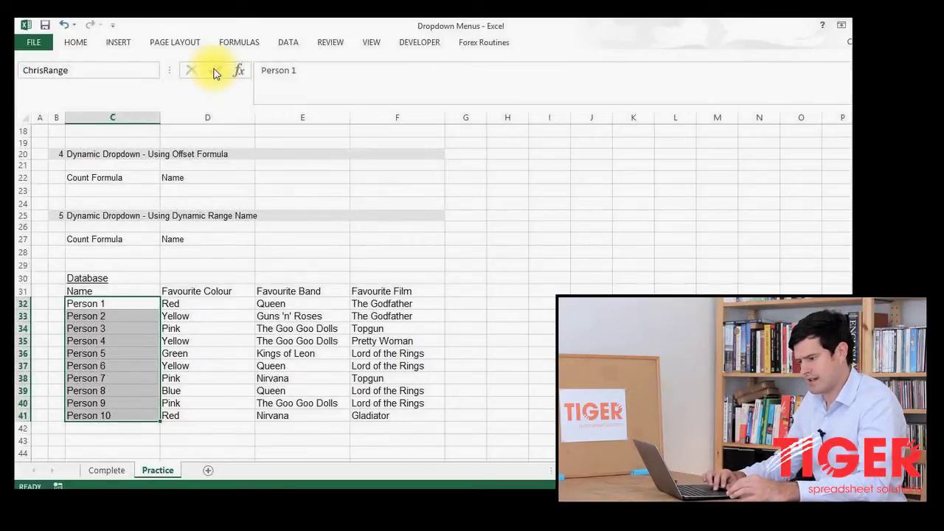
key(Return)
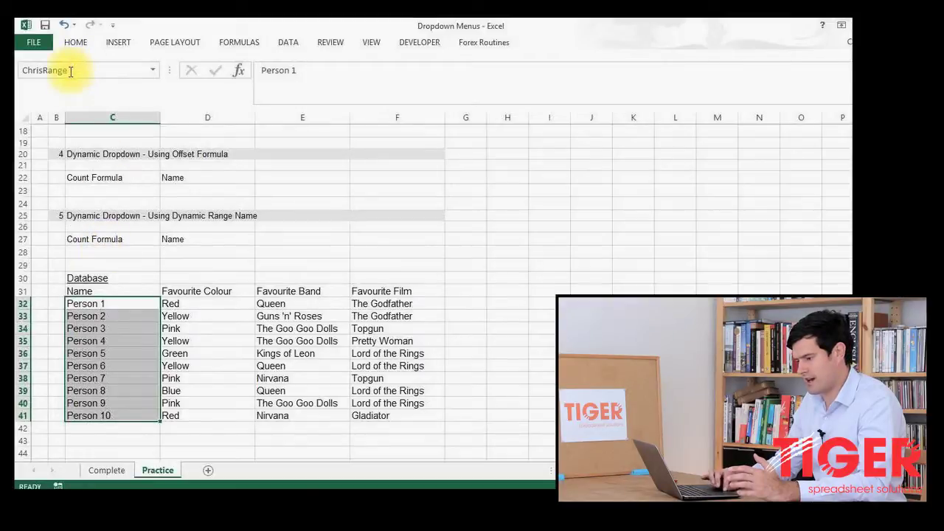
Check the new named range by jumping to ChrisRange from the workbook's list of names.
click(120, 264)
click(153, 71)
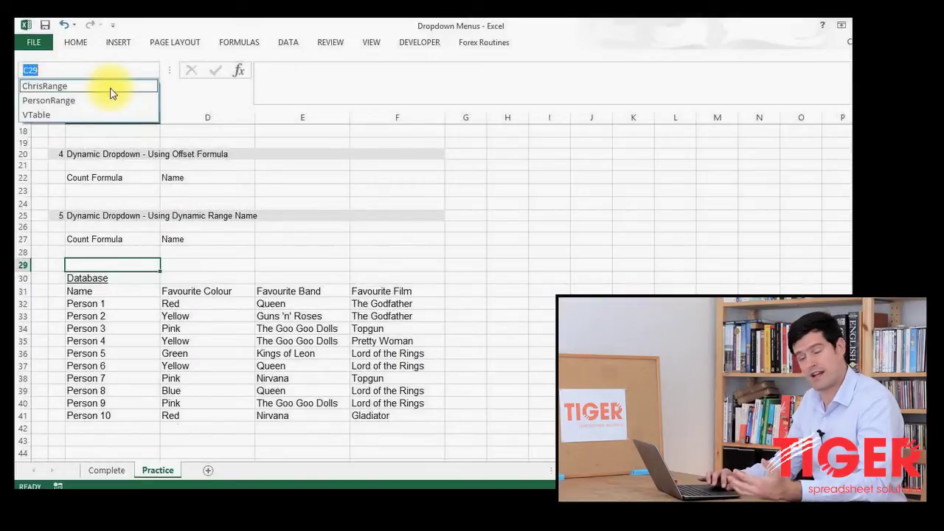
click(110, 87)
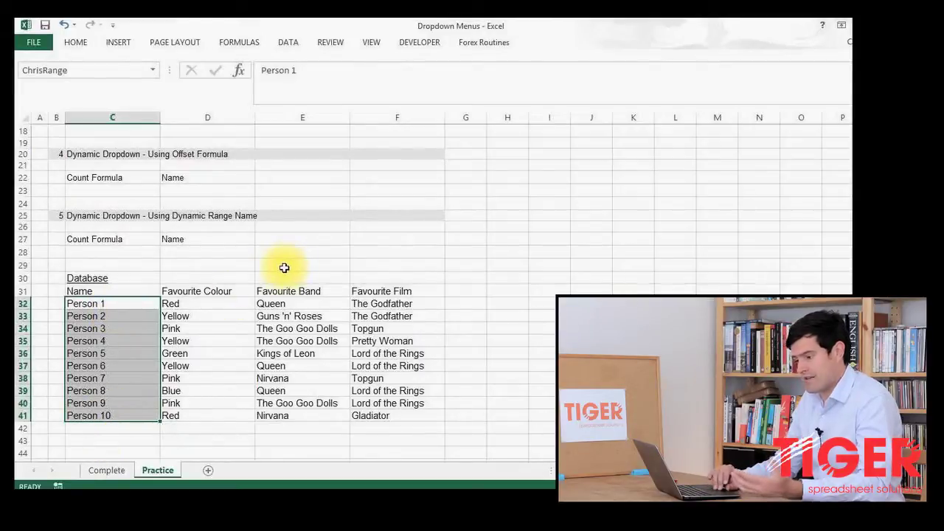
Start a data validation rule for cell C18, under the section 3 Name heading, that allows a List.
scroll(284, 268, up, 6)
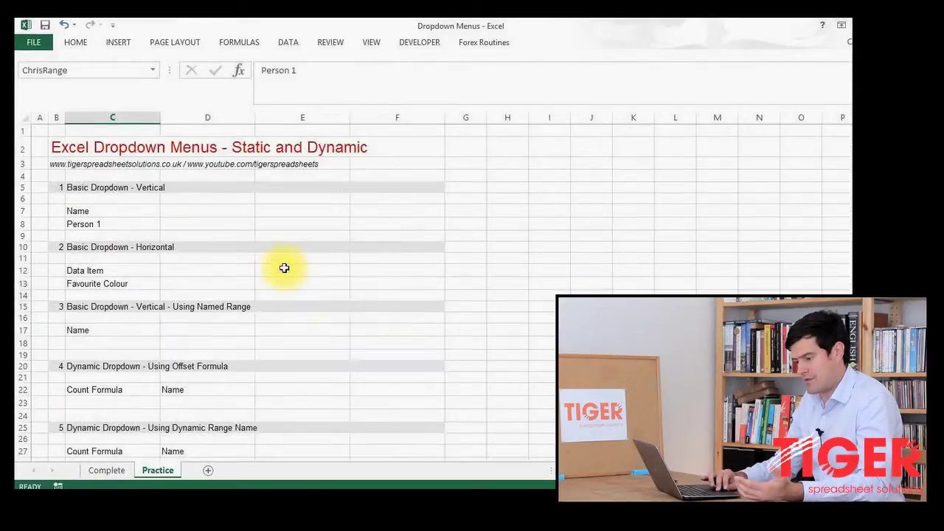
click(137, 341)
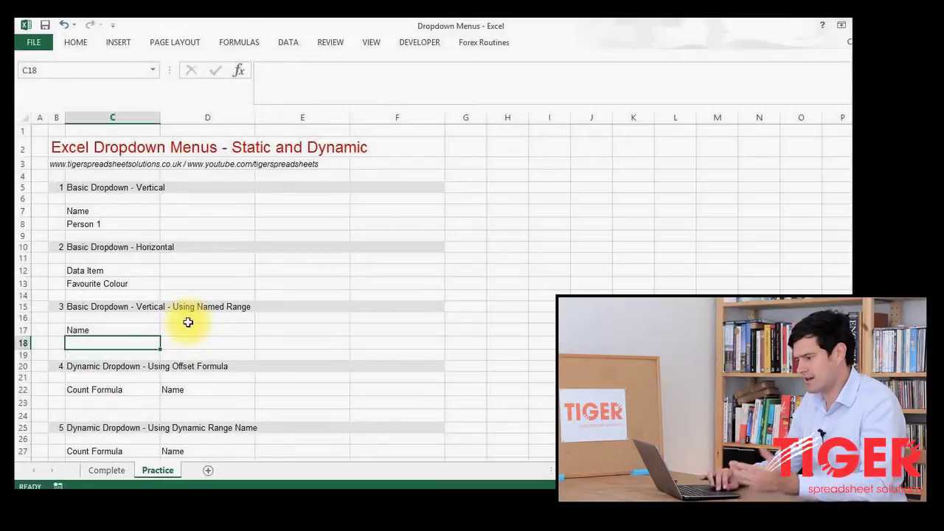
click(298, 42)
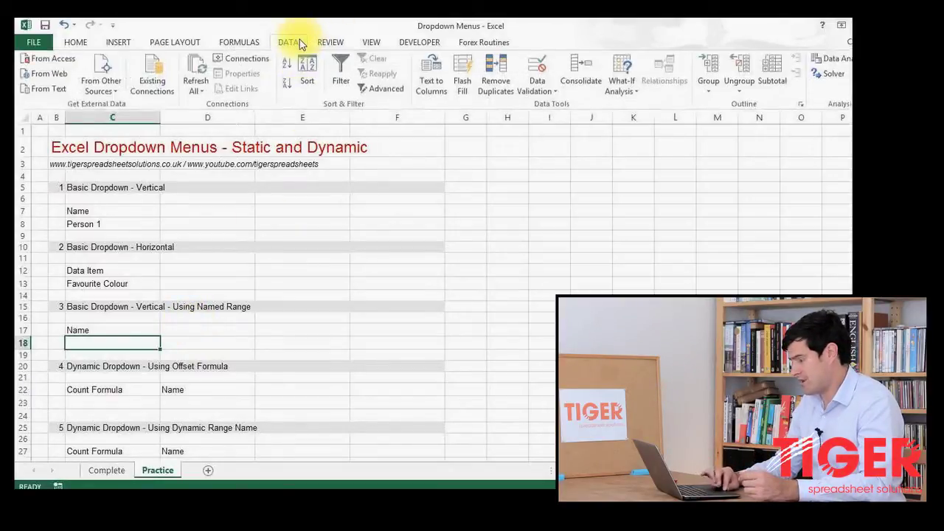
click(542, 86)
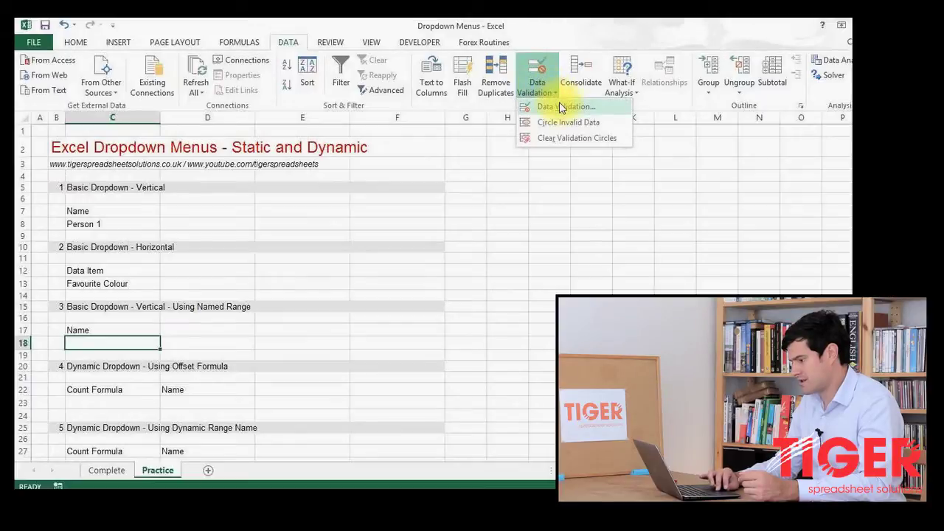
click(561, 107)
click(495, 218)
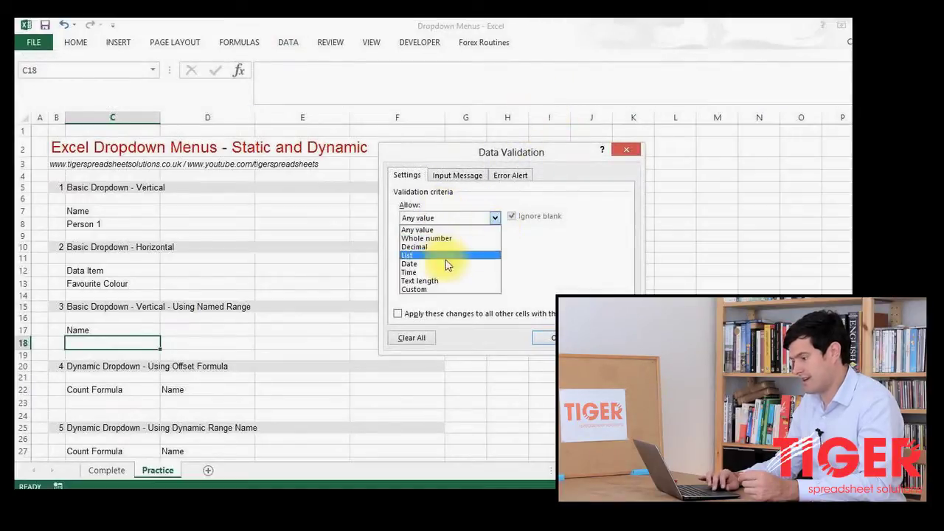
click(442, 255)
Set the validation list's source to the named range with =ChrisRange and apply the rule to cell C18.
click(436, 271)
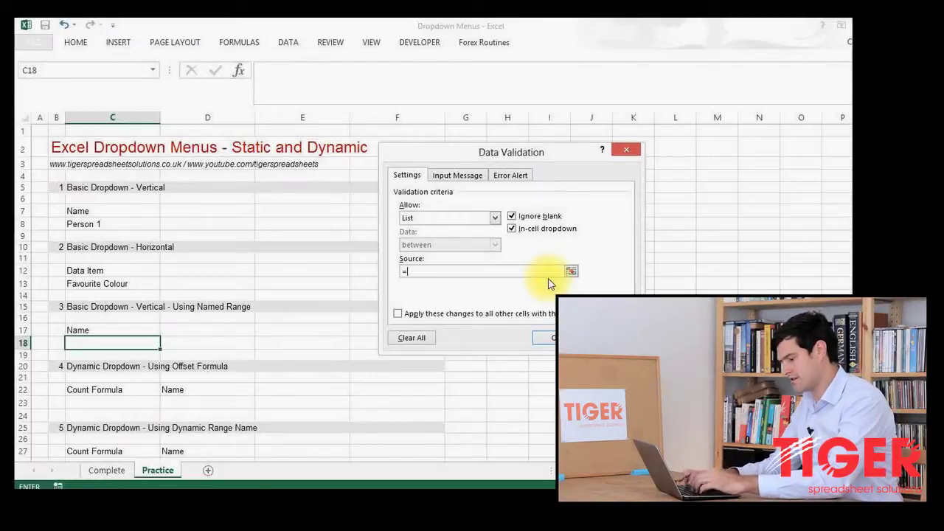
text(Range)
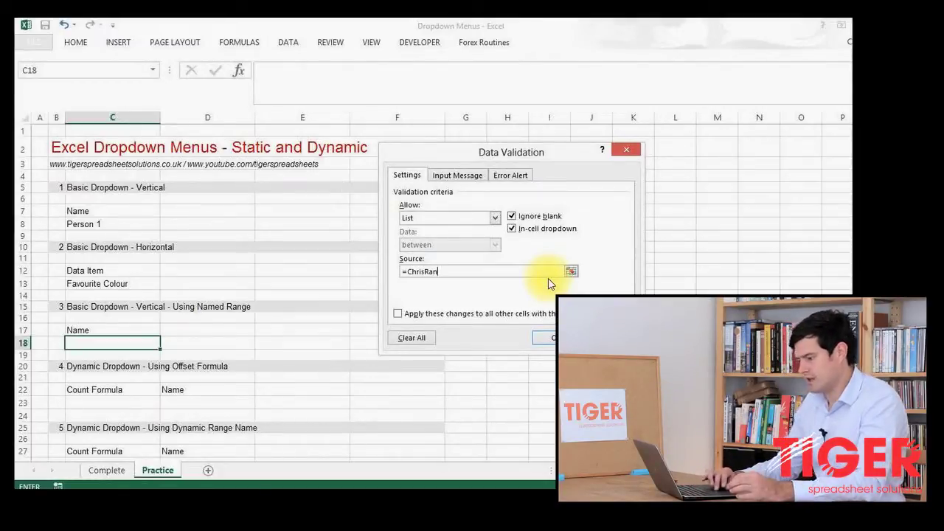
click(553, 342)
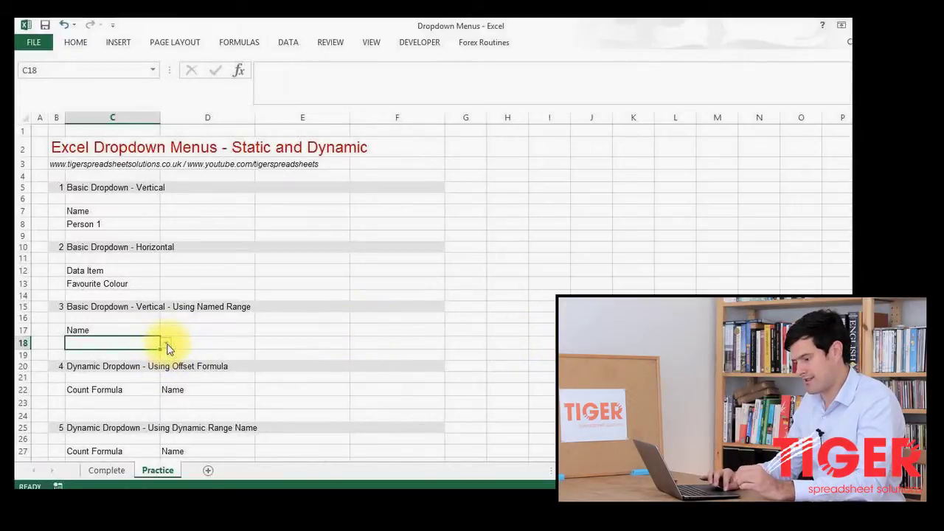
Test the Name dropdown in C18 by choosing Person 8, and leave it set to Person 1.
click(167, 345)
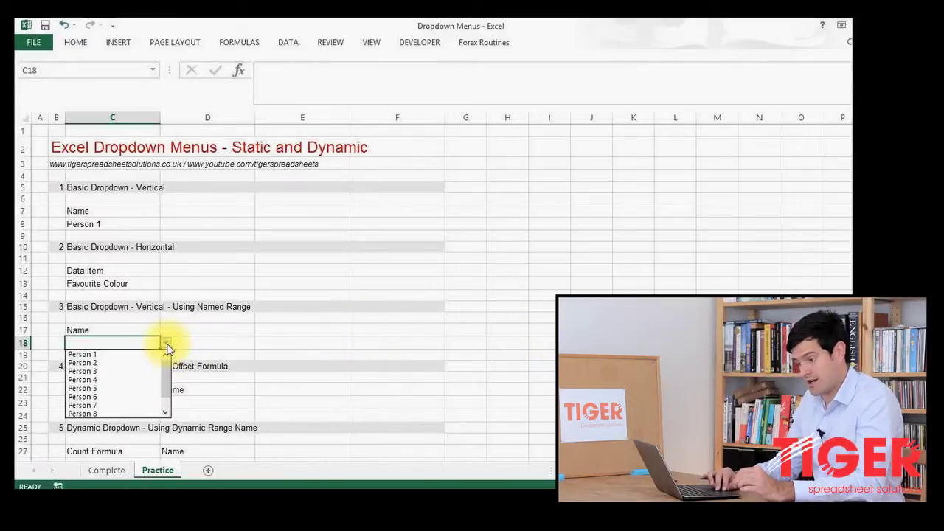
drag(167, 362, 169, 386)
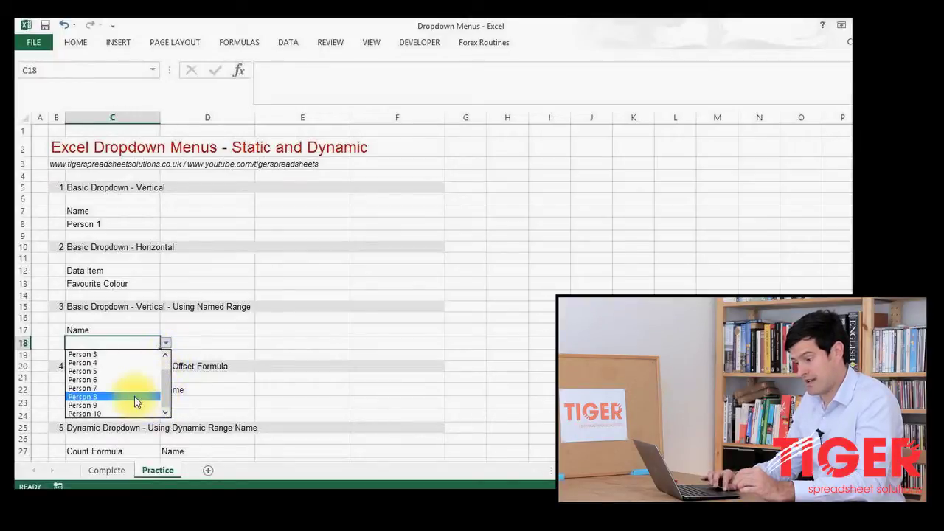
click(136, 402)
click(166, 344)
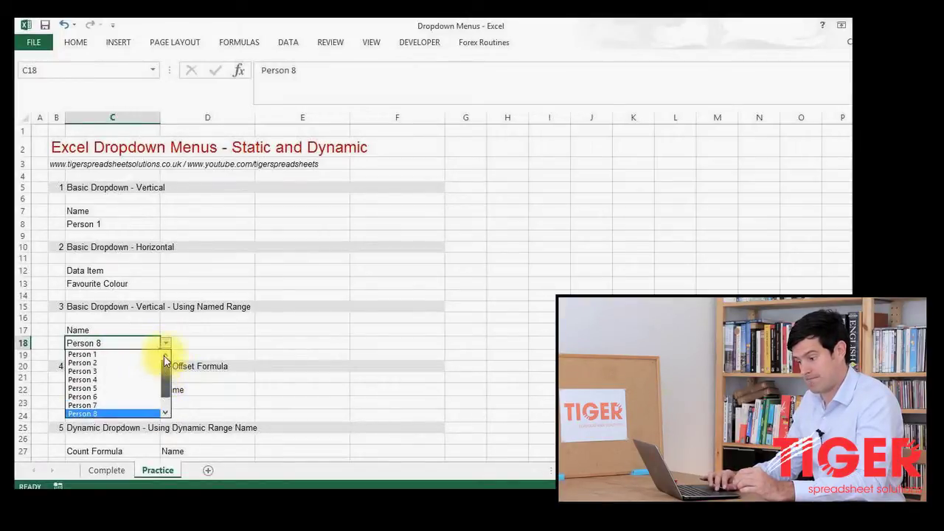
key(ctrl+z)
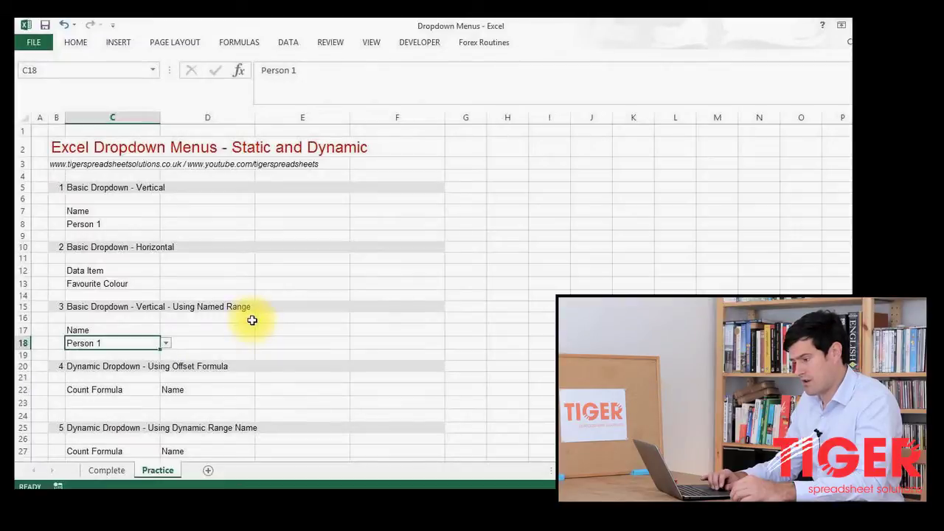